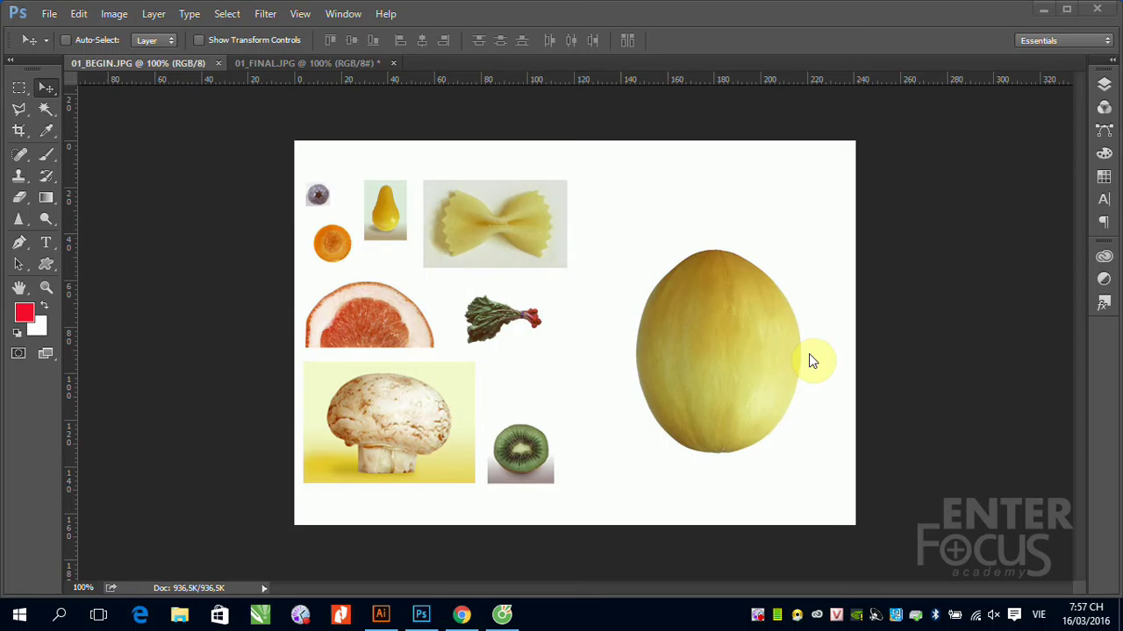
- Look over the marquee tool variants grouped with the Rectangular Marquee tool
left_click(21, 91)
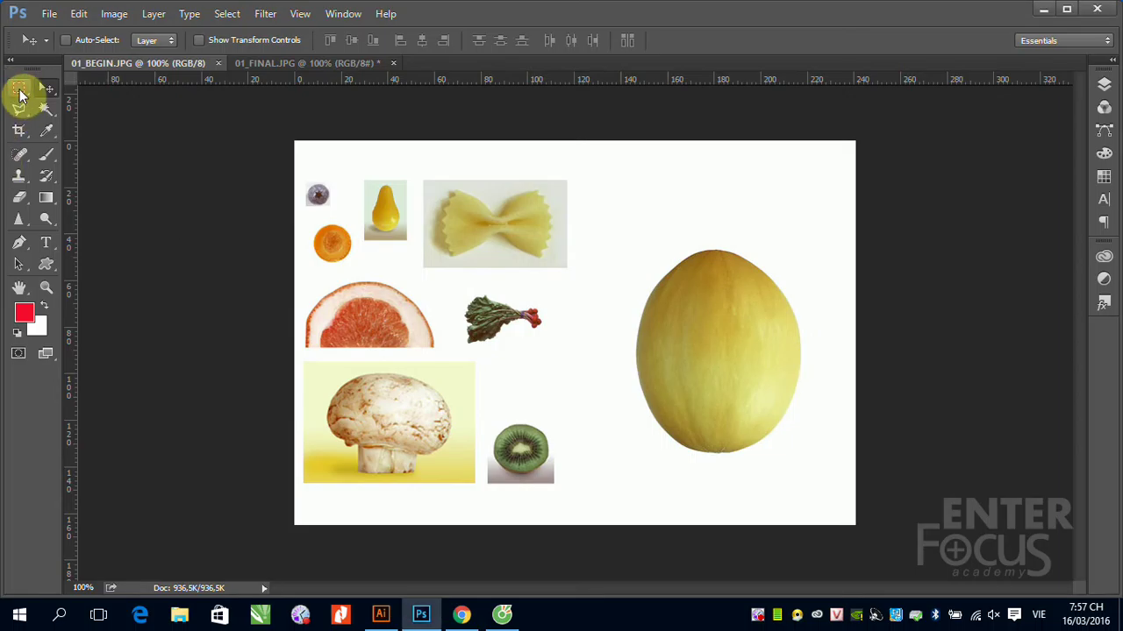
left_click(21, 93)
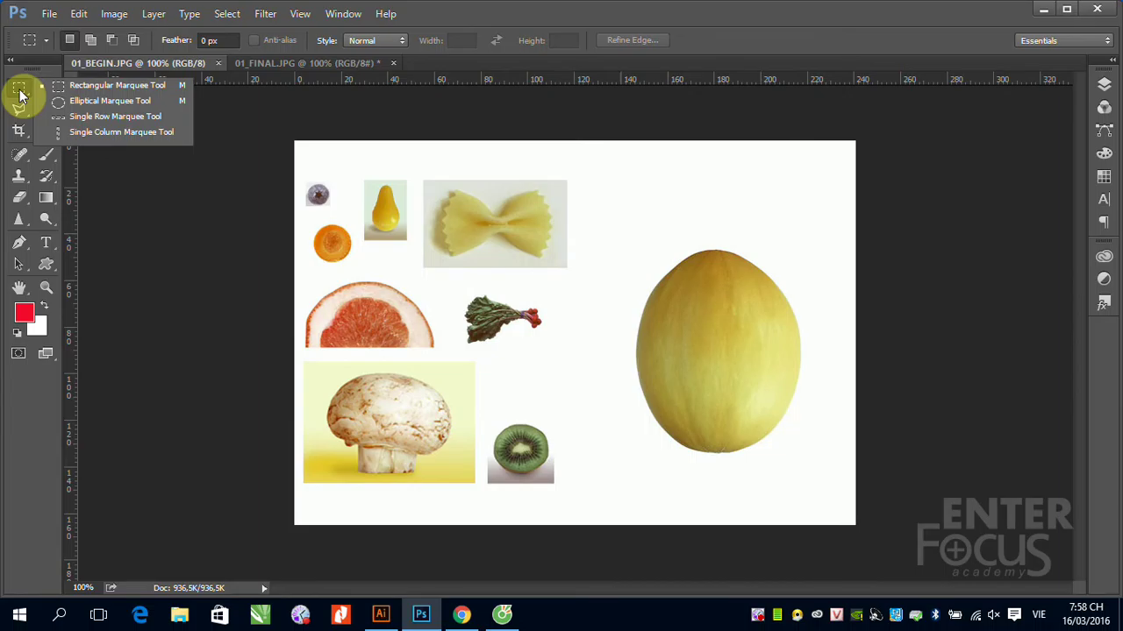
left_click(545, 17)
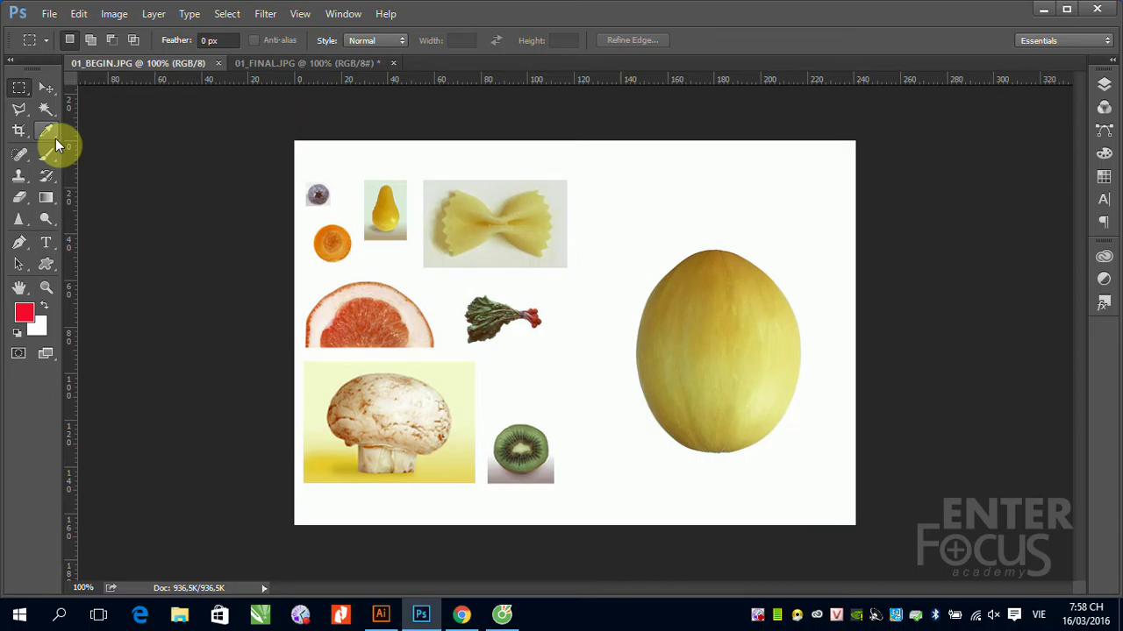
left_click(20, 90)
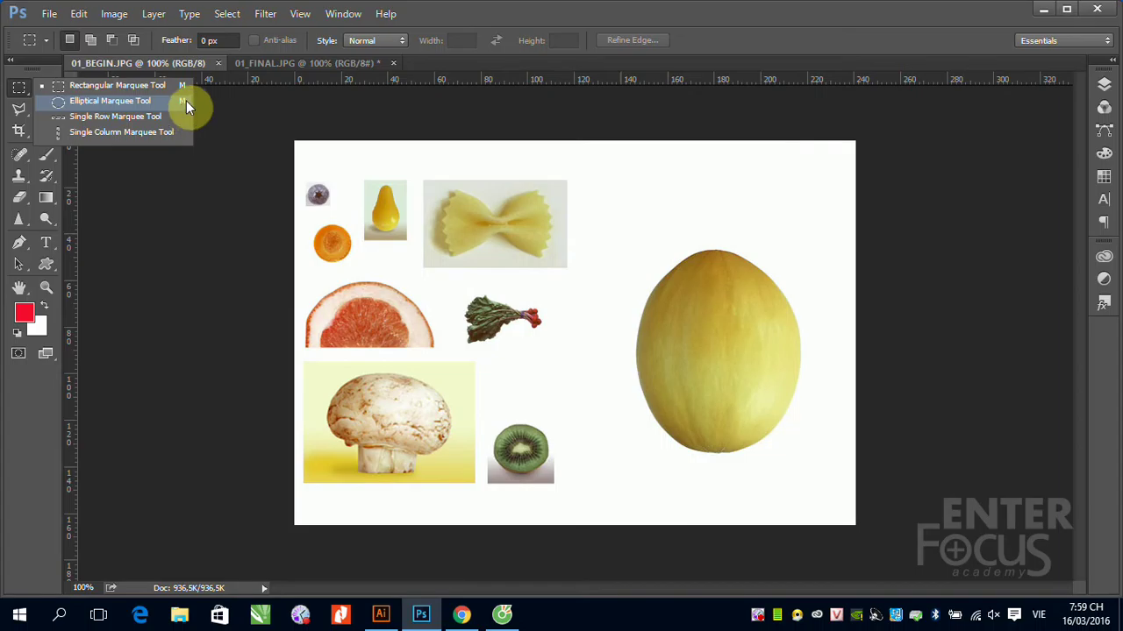
left_click(202, 180)
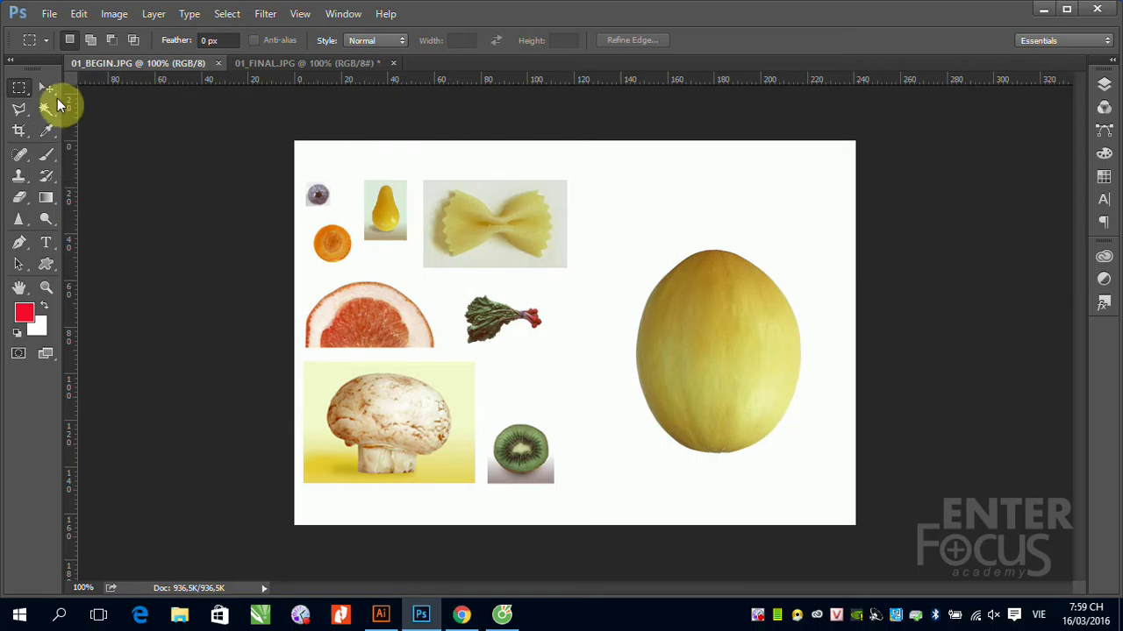
- Cycle through the marquee tools, return to the Rectangular Marquee, and draw a rectangular selection across the melon's upper-left part
left_click(47, 89)
key("m")
key("shift+m")
key("shift+m")
left_click(20, 89)
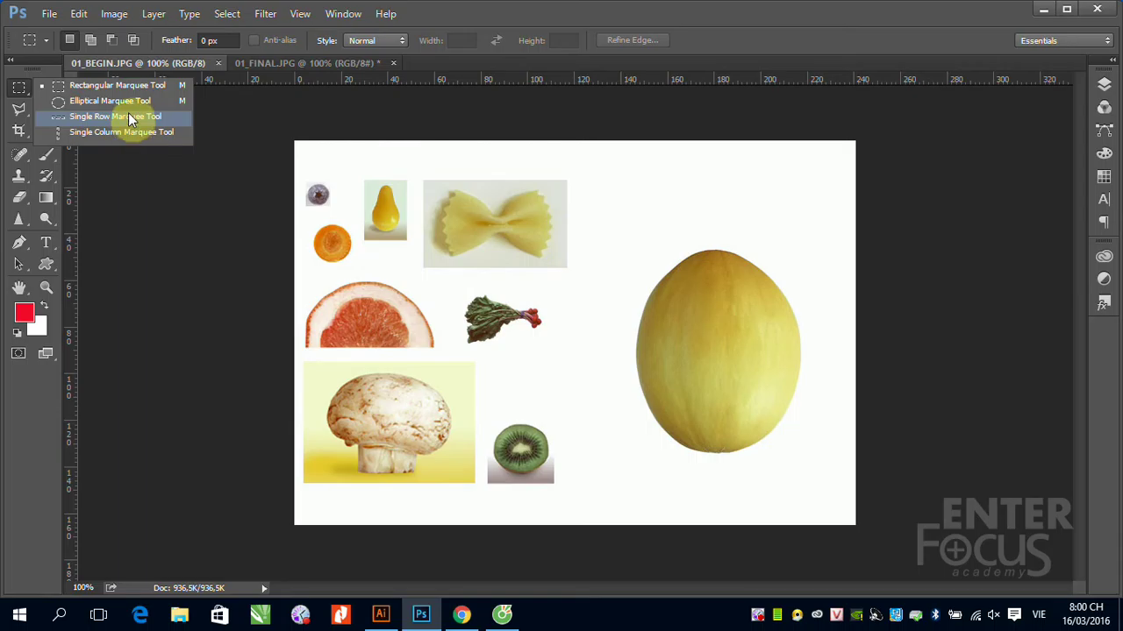
left_click(120, 89)
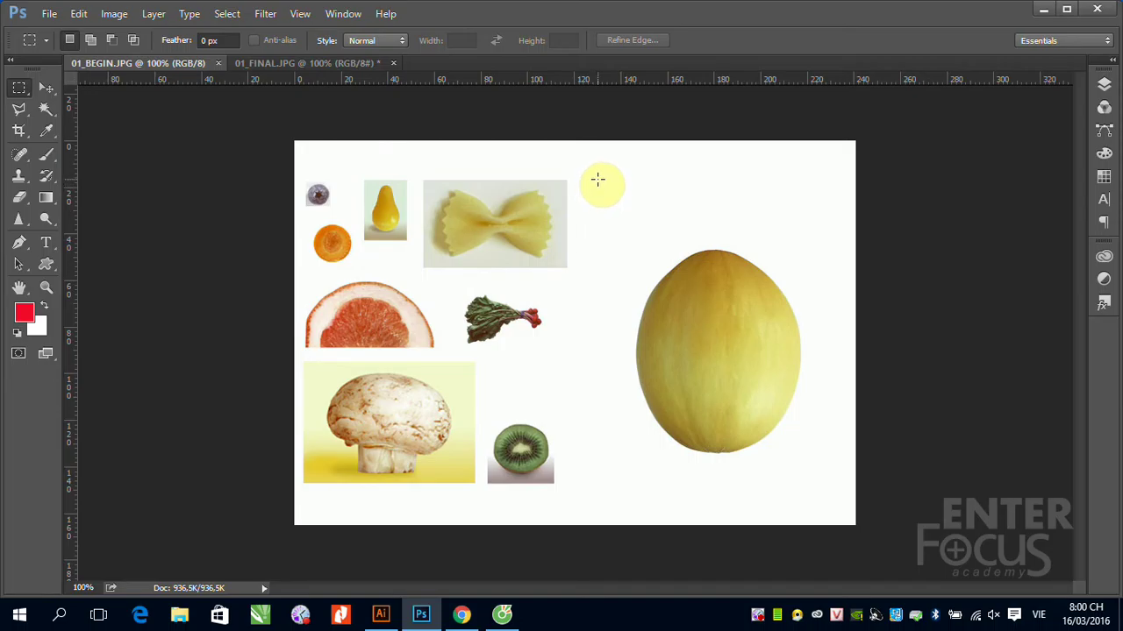
left_click_drag(597, 179, 771, 315)
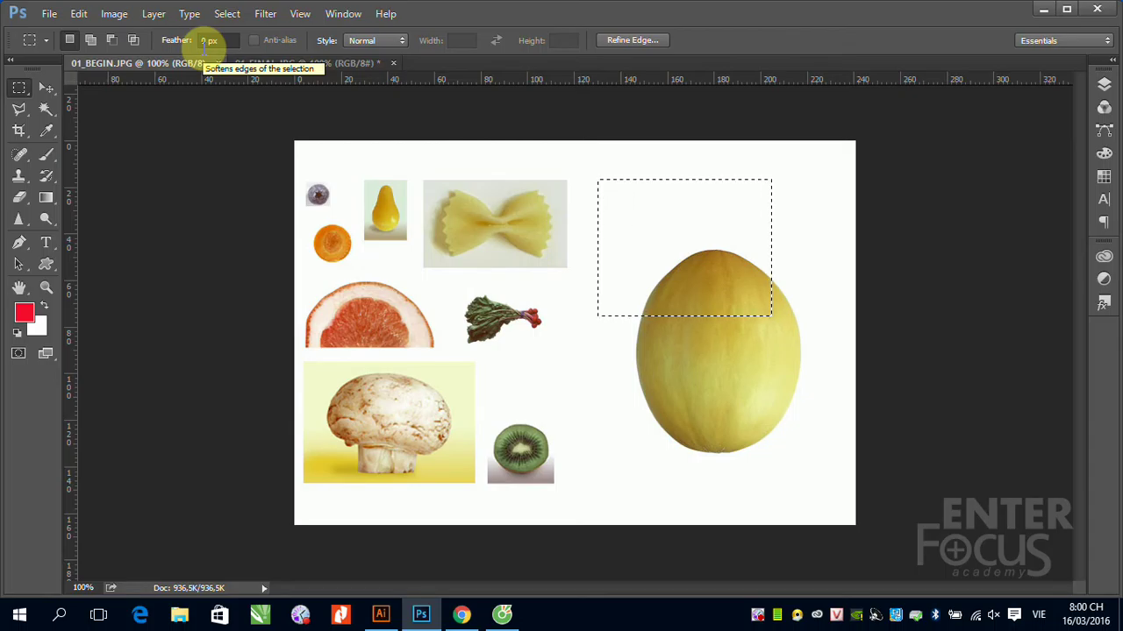
- Replace the selection with a square one over most of the melon, using the Fixed Ratio style
left_click(401, 40)
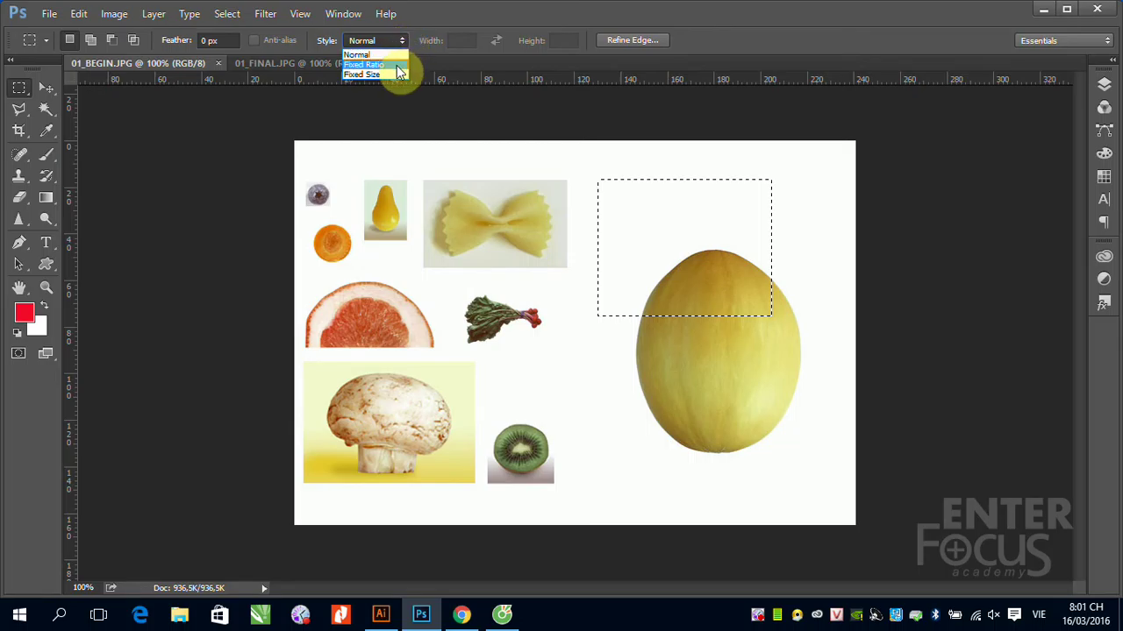
left_click(396, 65)
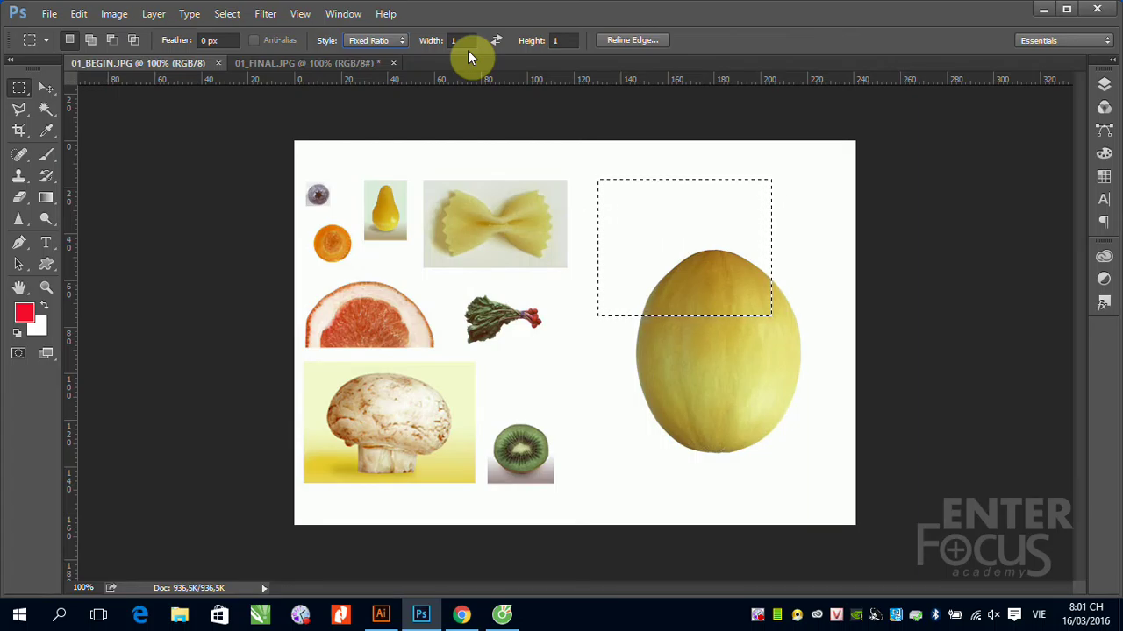
left_click(602, 439)
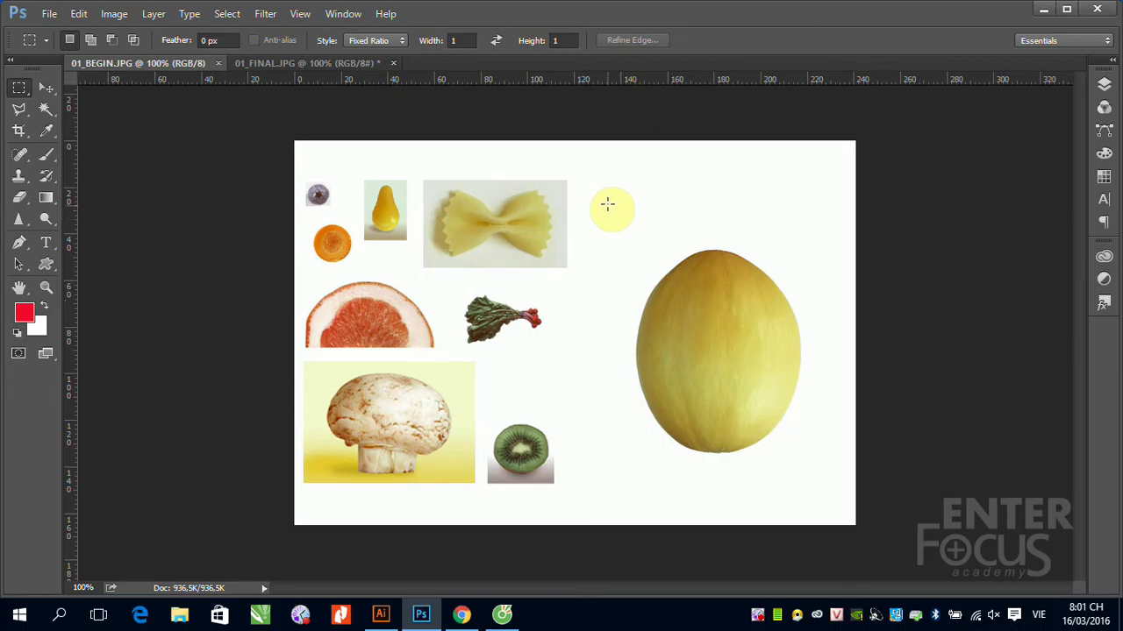
left_click_drag(597, 181, 852, 400)
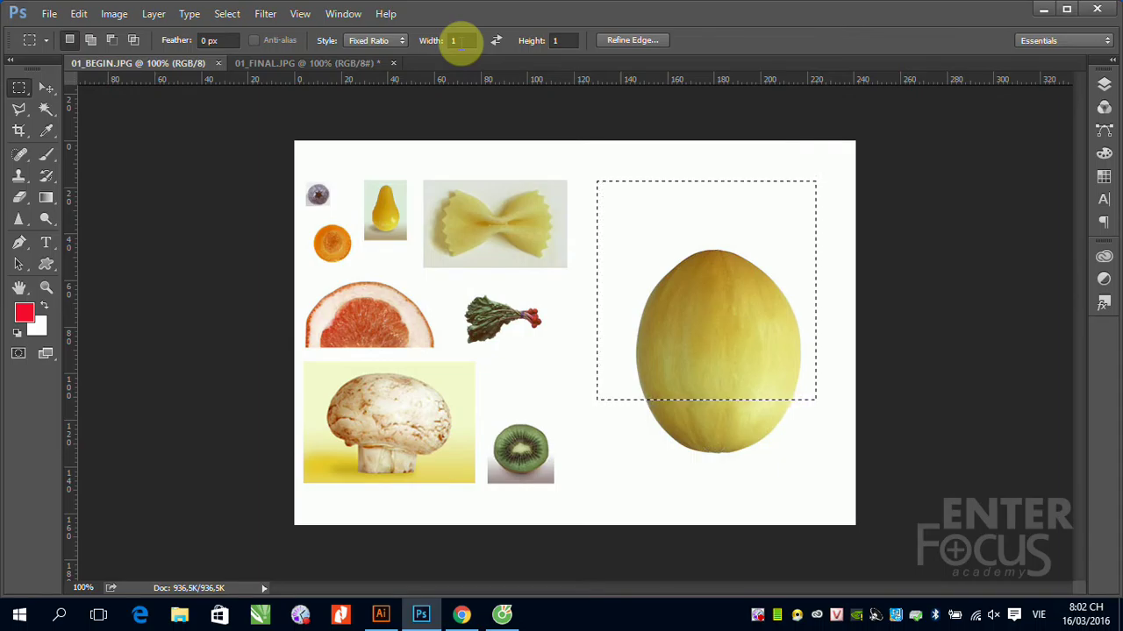
- Set the fixed ratio's width to 2 and draw a selection from the pear across the pasta to the melon
double_click(460, 41)
type("2")
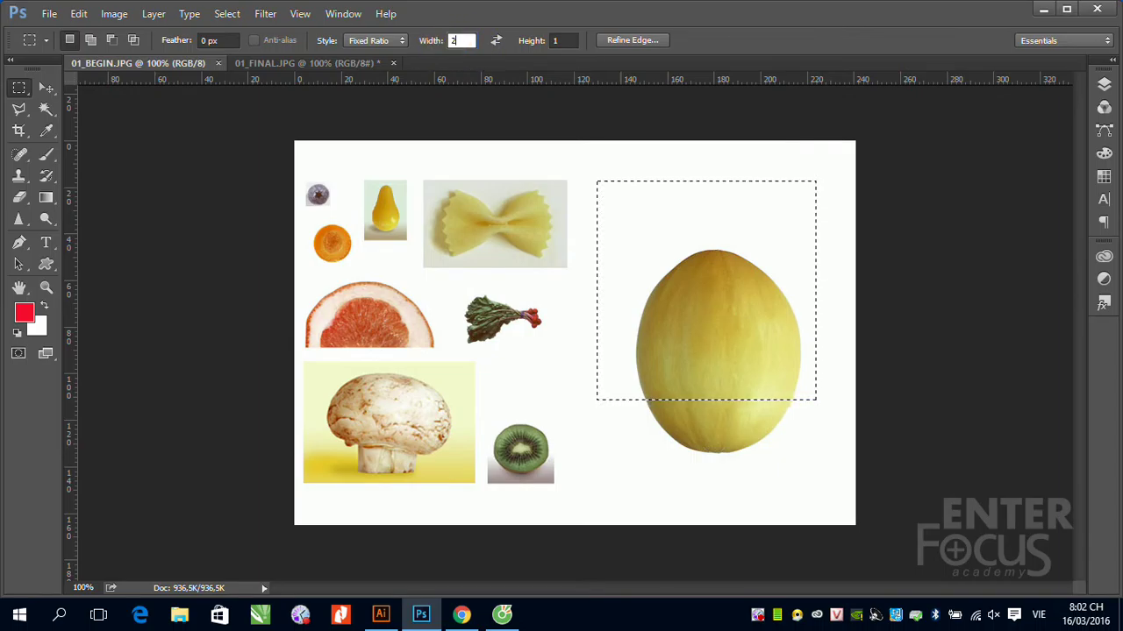
left_click_drag(383, 169, 714, 351)
left_click(761, 382)
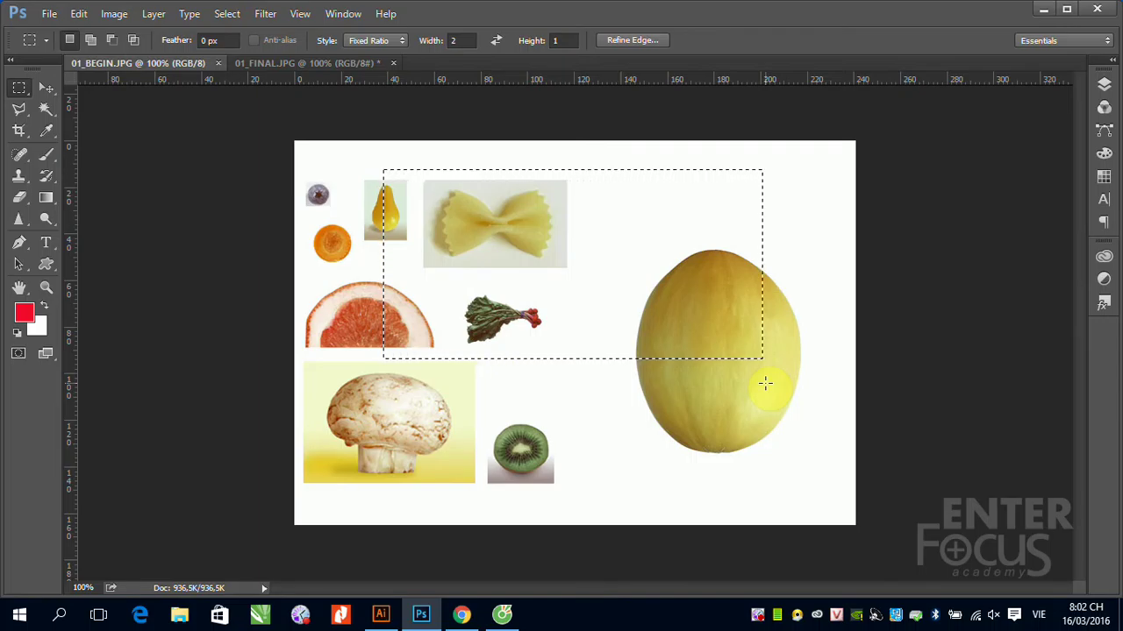
- Return the selection style to Normal and draw a square selection from the bow-tie pasta to the melon's left edge
left_click(400, 40)
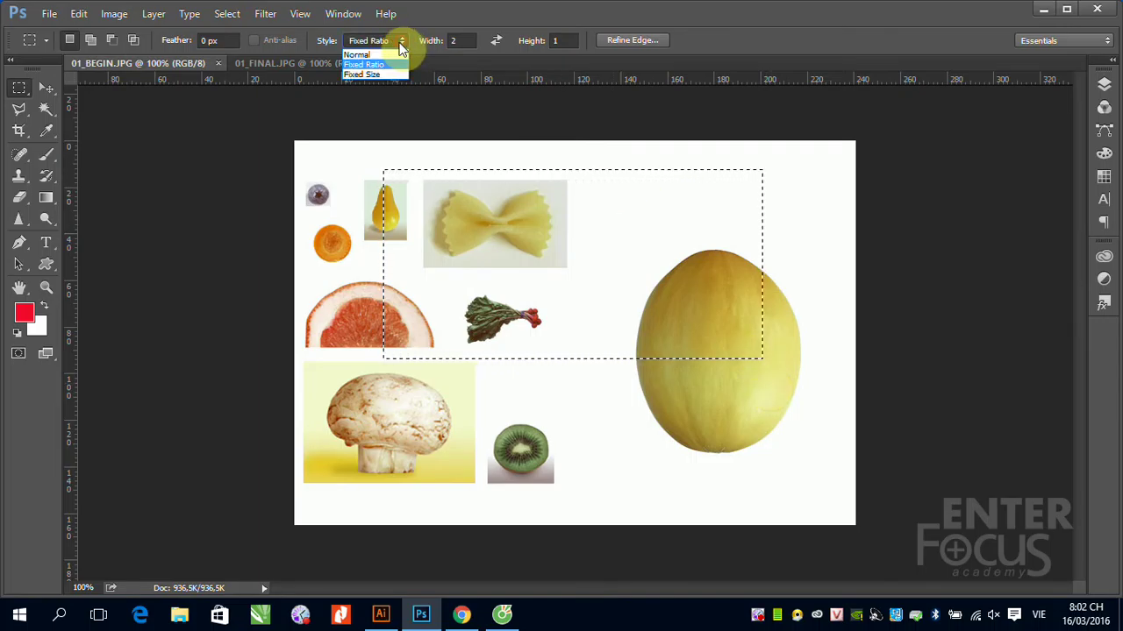
left_click(368, 53)
left_click(489, 138)
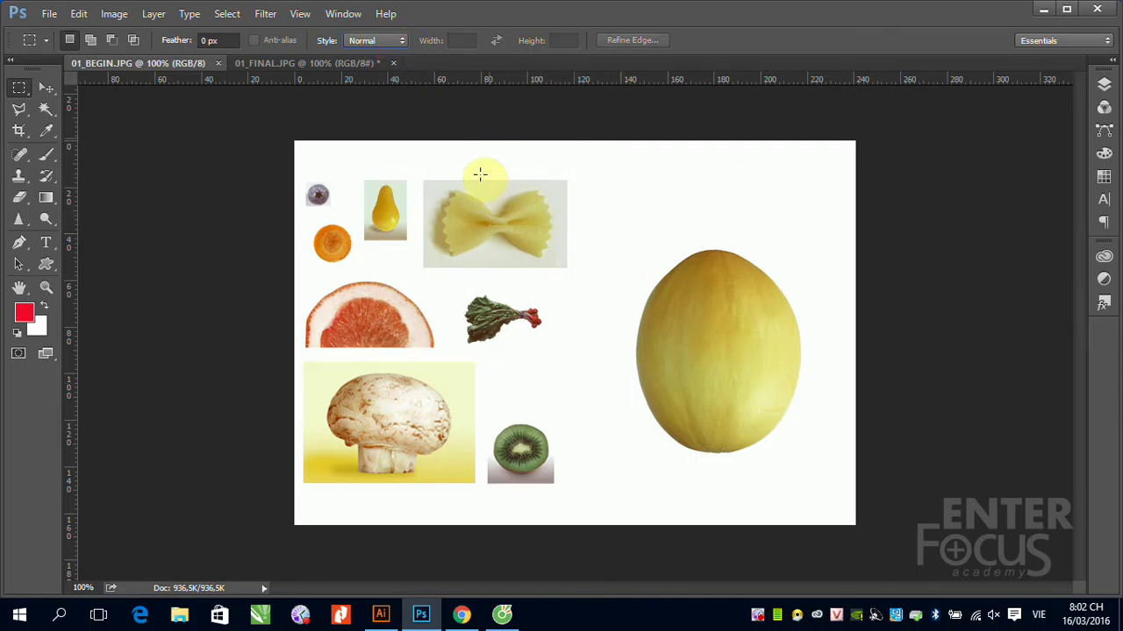
left_click_drag(473, 170, 722, 375)
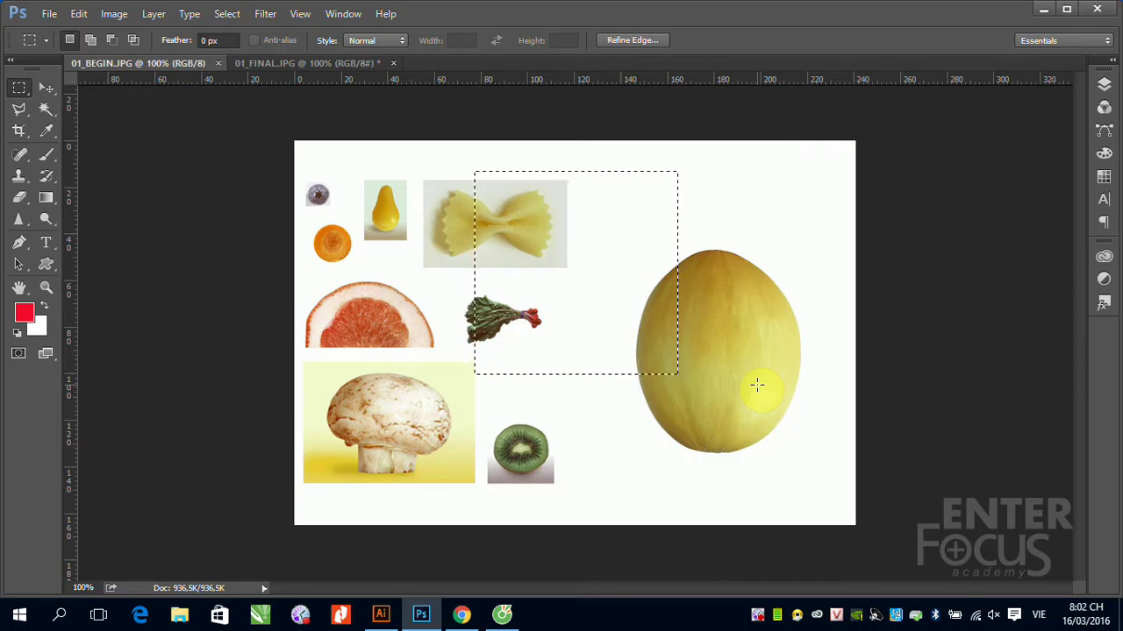
- Set the selection style to Fixed Size, 100 px wide and 200 px high, and place a selection from the pear down to the grapefruit
left_click(401, 39)
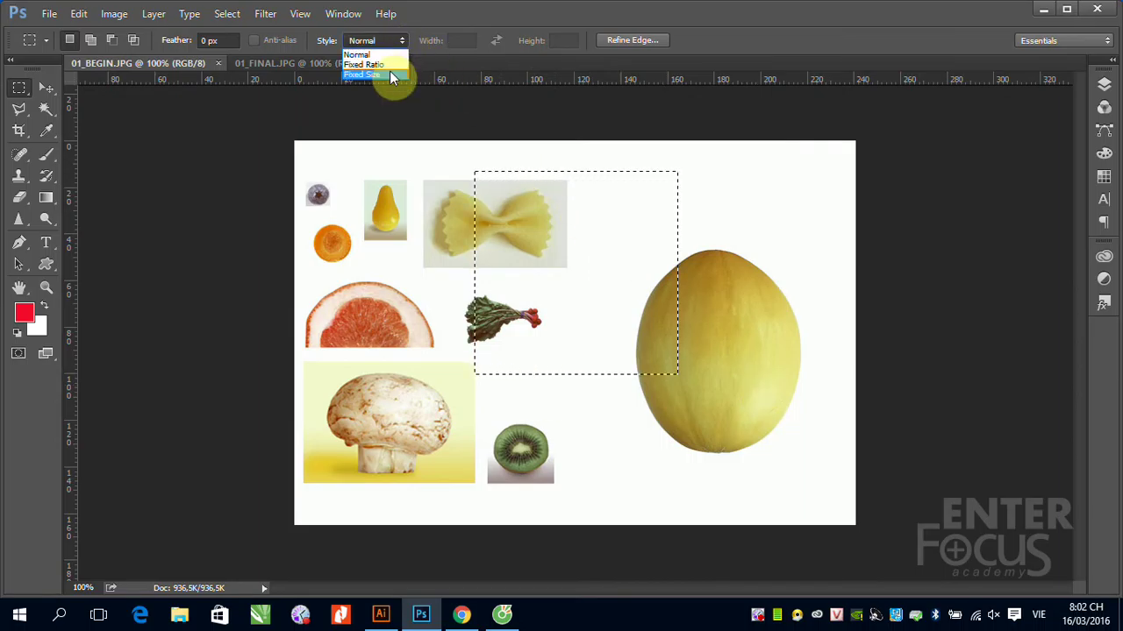
left_click(391, 75)
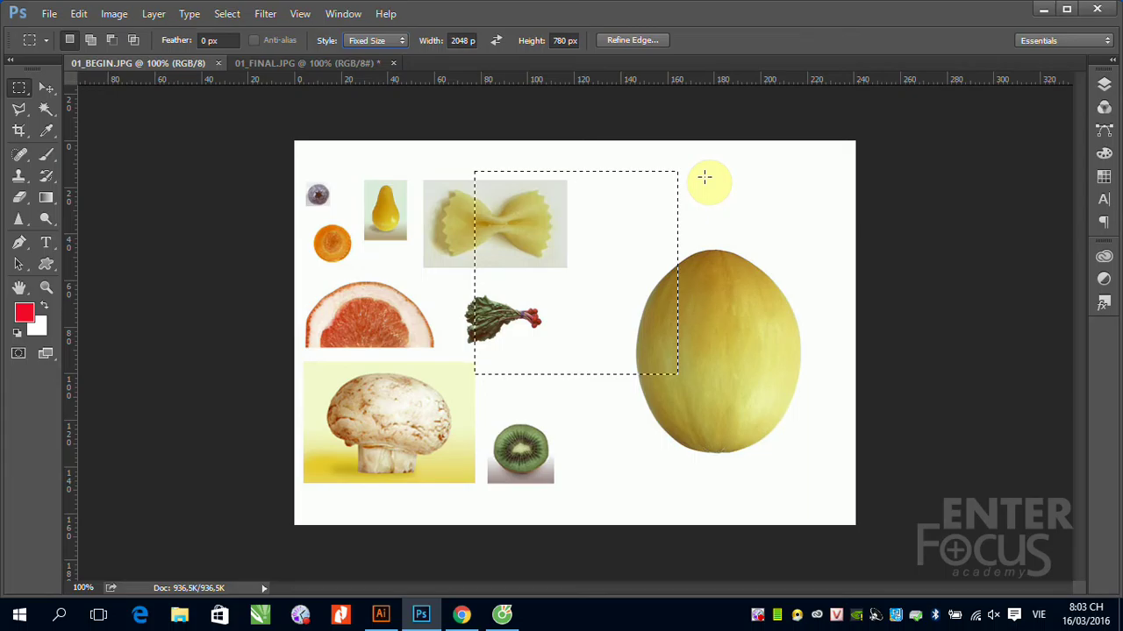
left_click(462, 40)
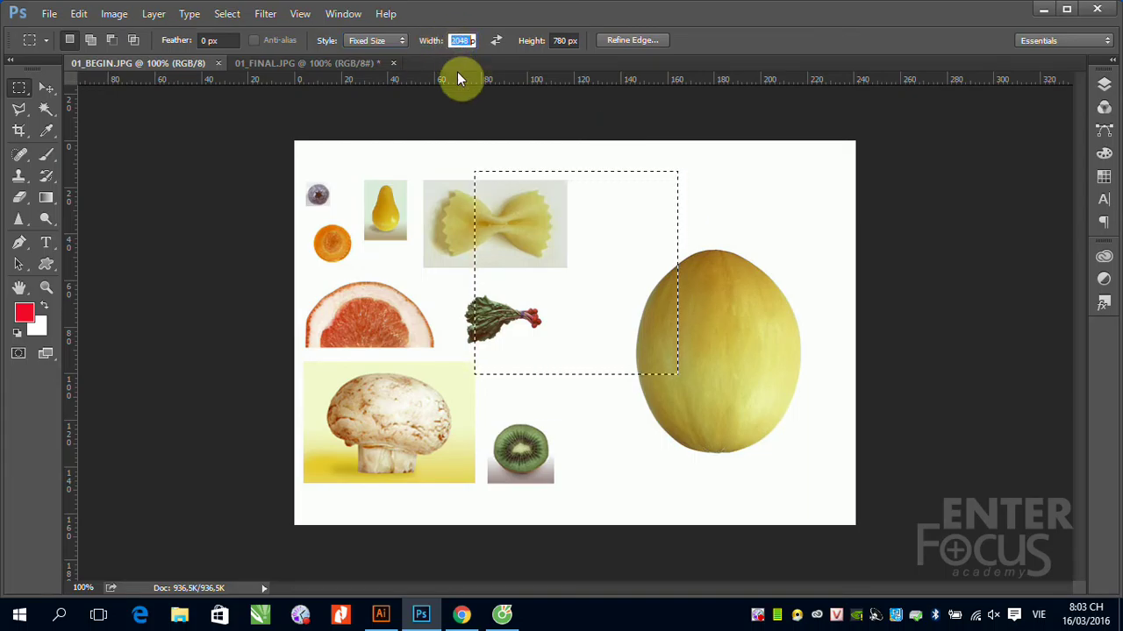
type("100")
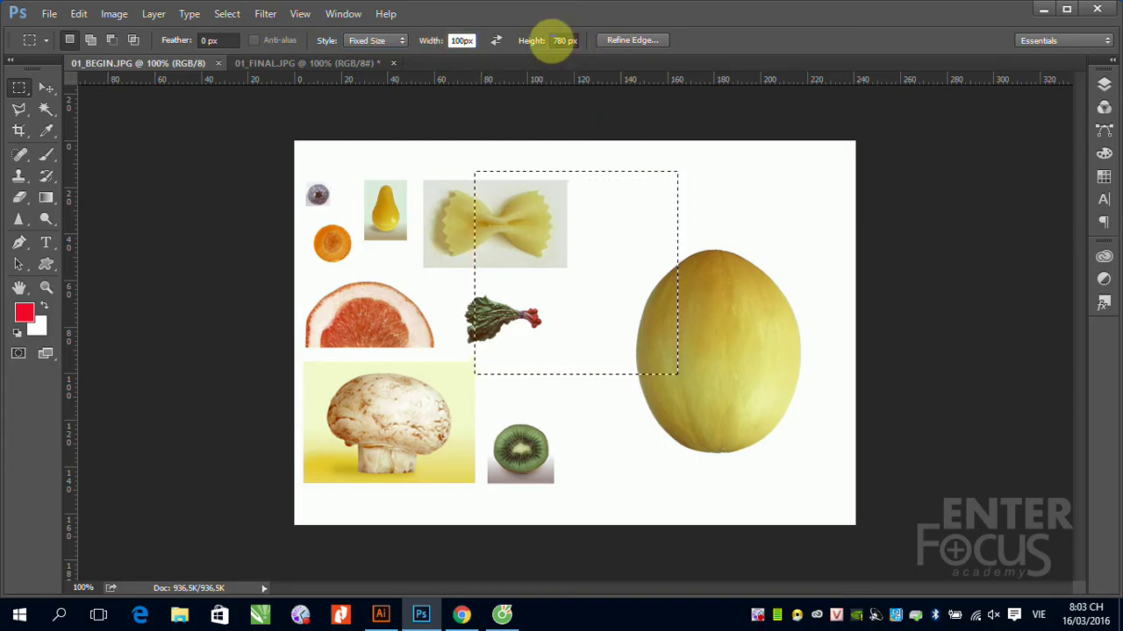
left_click(557, 40)
type("200px")
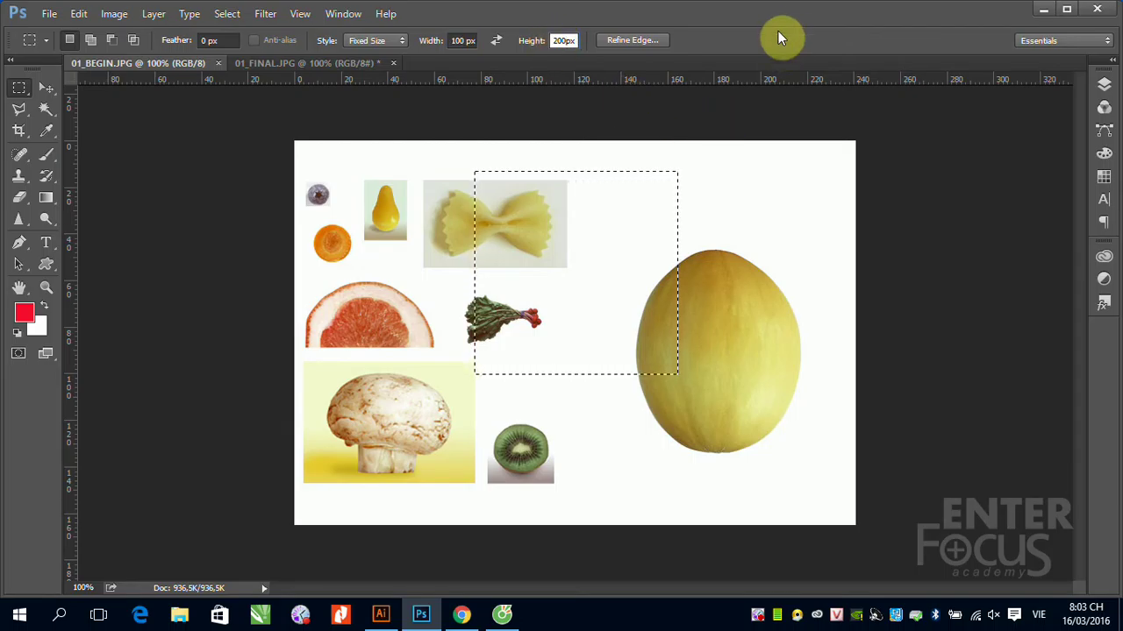
left_click(382, 163)
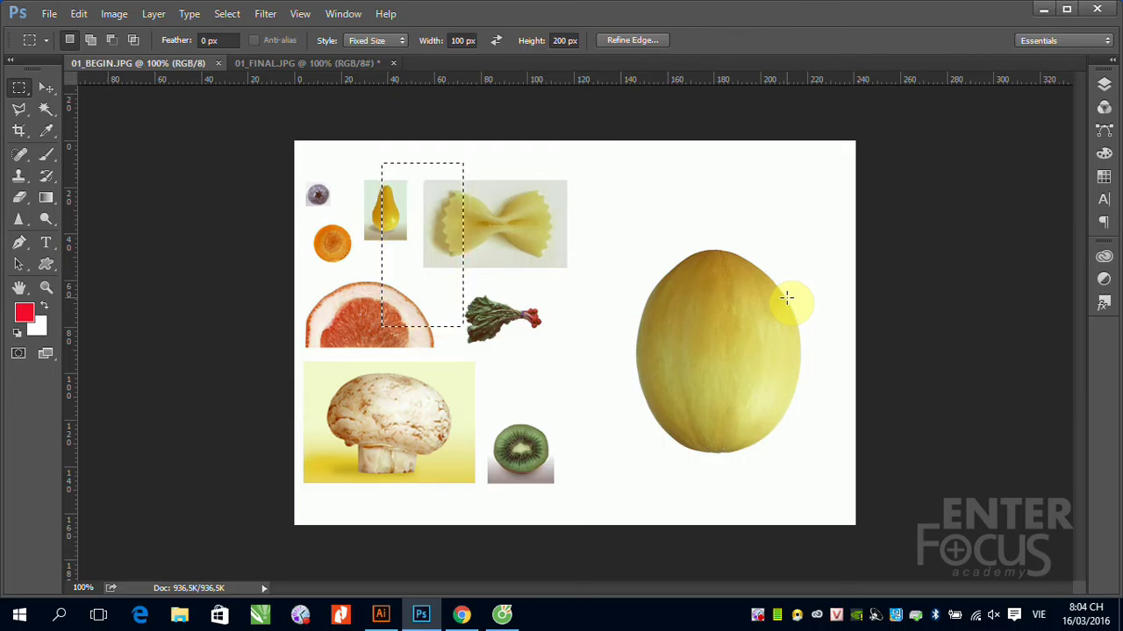
- Set the Rectangular Marquee's selection style back to Normal
left_click(402, 41)
left_click(373, 54)
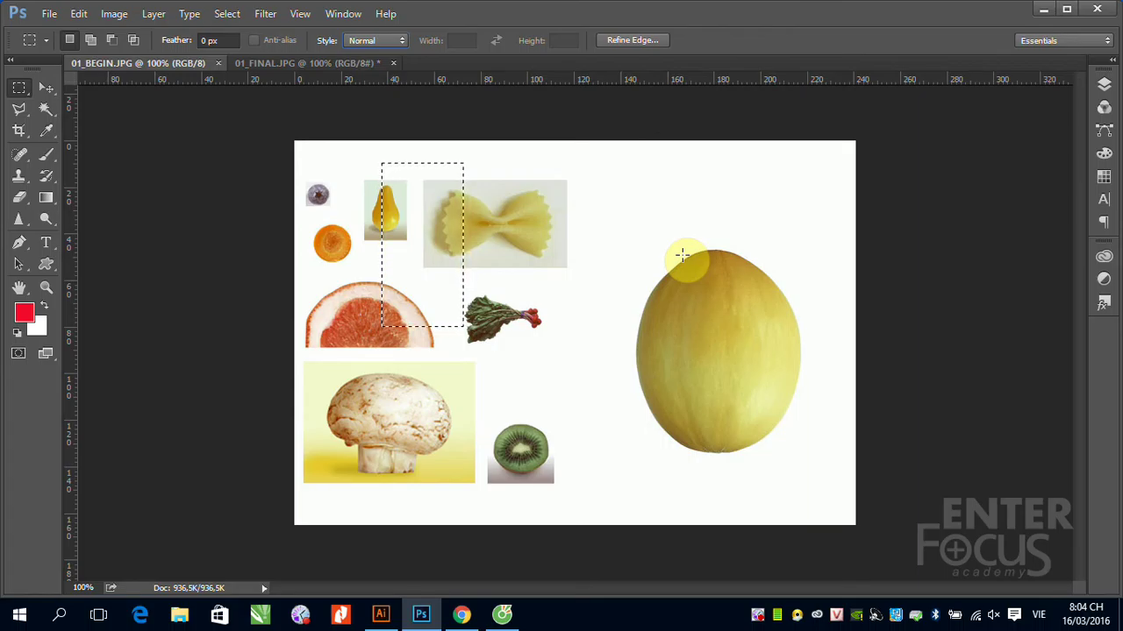
left_click(396, 44)
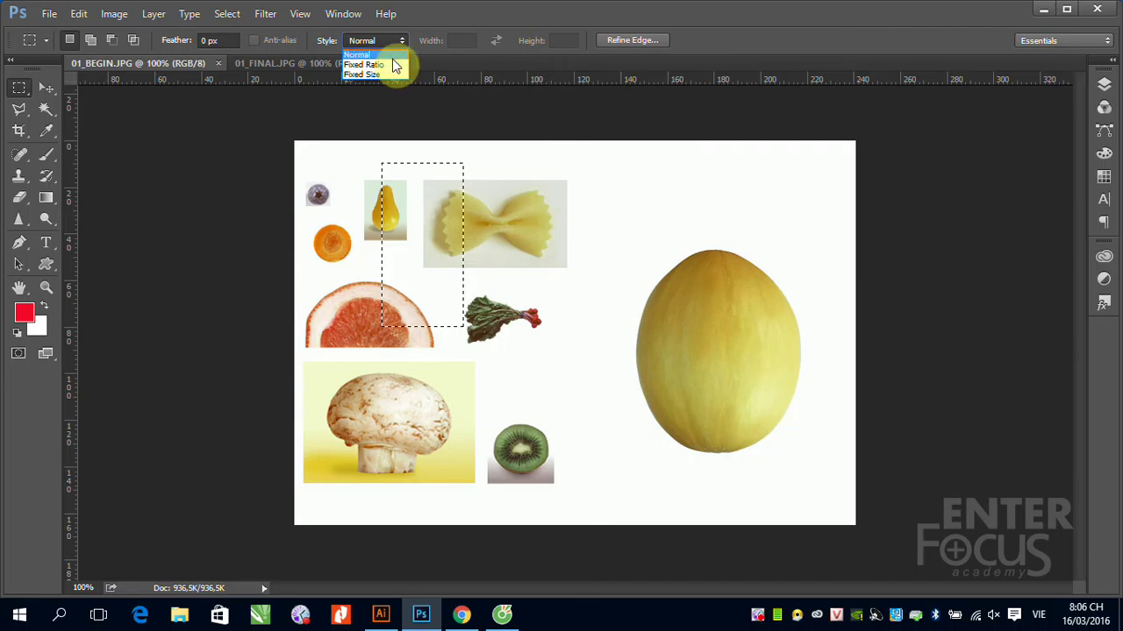
left_click(391, 54)
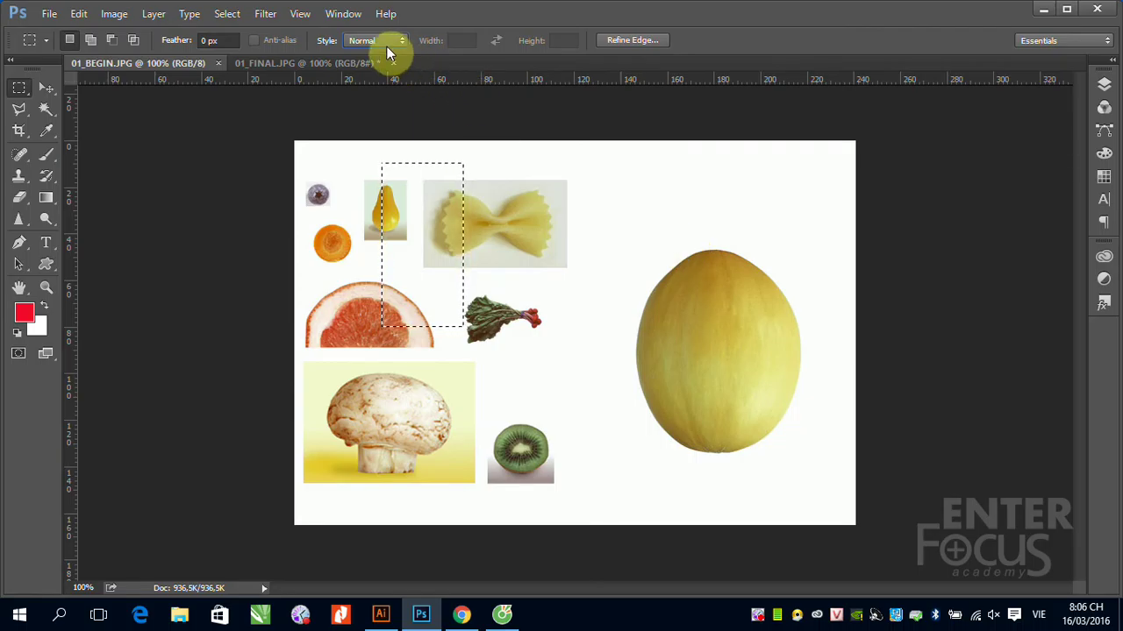
- Clear the fixed-size selection and draw a wide ellipse just above the melon with the Elliptical Marquee tool
left_click(24, 91)
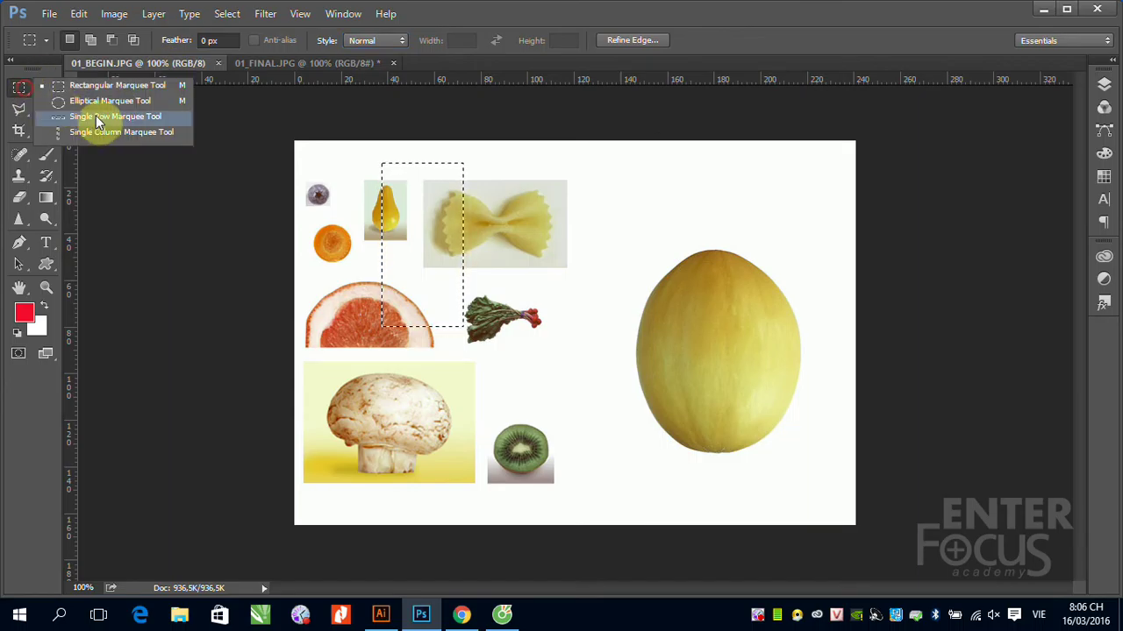
left_click(88, 102)
left_click(561, 201)
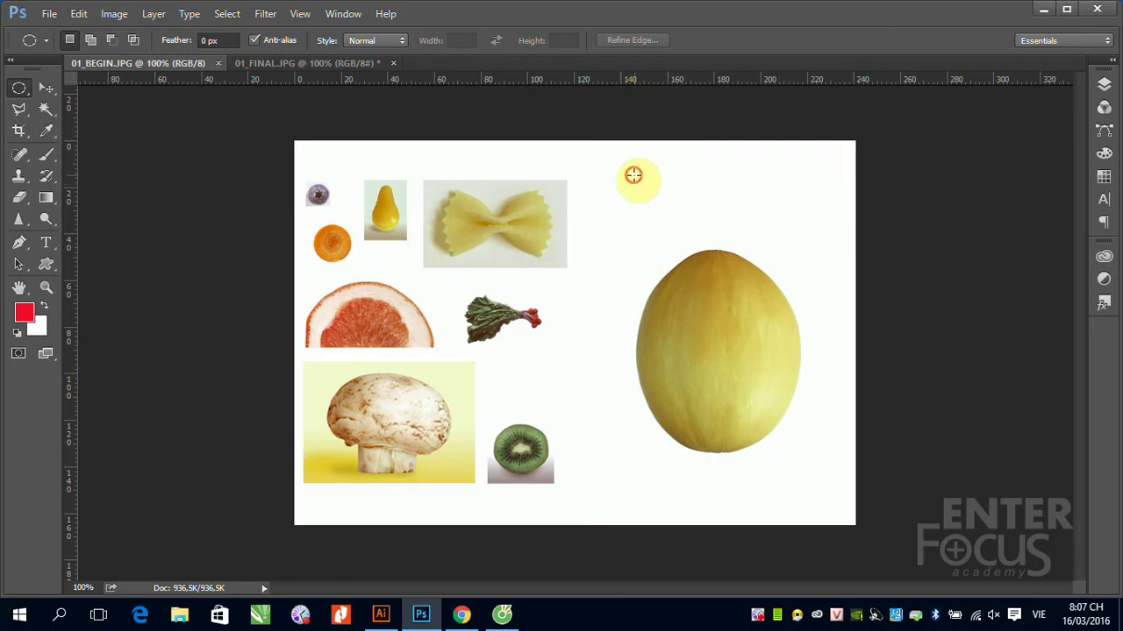
left_click_drag(634, 176, 775, 262)
- Add an overlapping ellipse to the left of the selection, and subtract another one there to leave a crescent
left_click(396, 40)
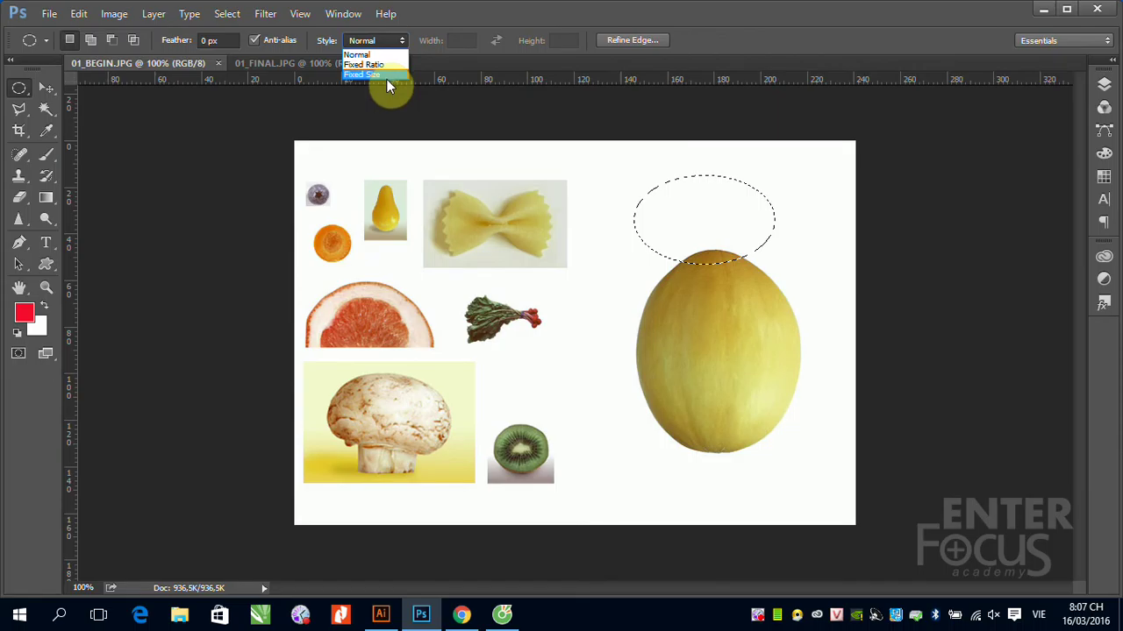
left_click(604, 160)
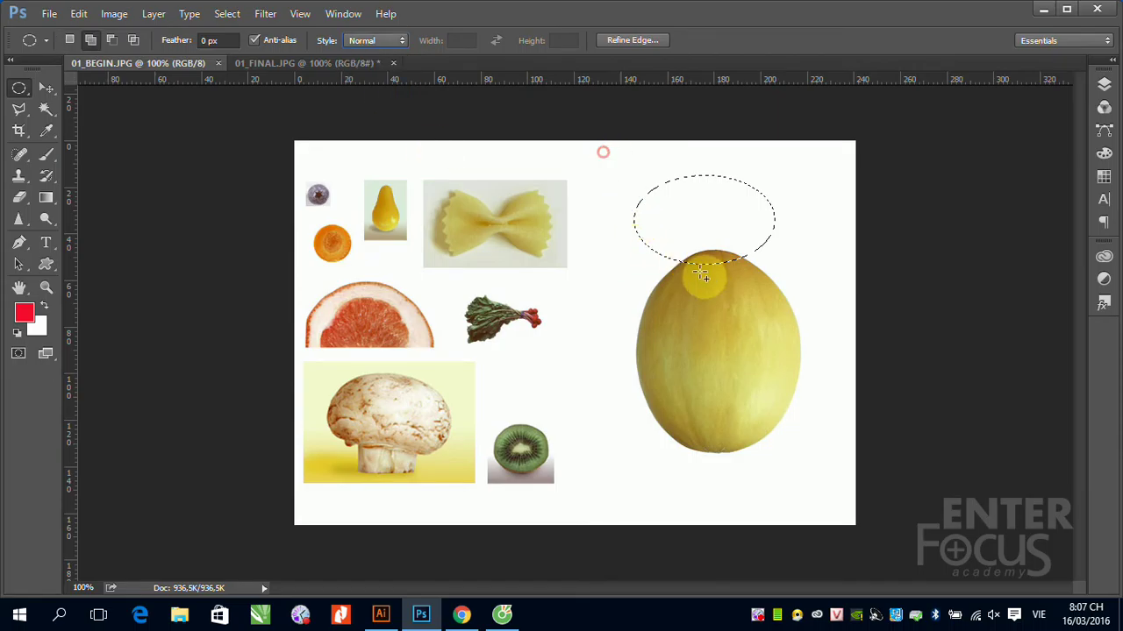
left_click_drag(608, 175, 701, 270)
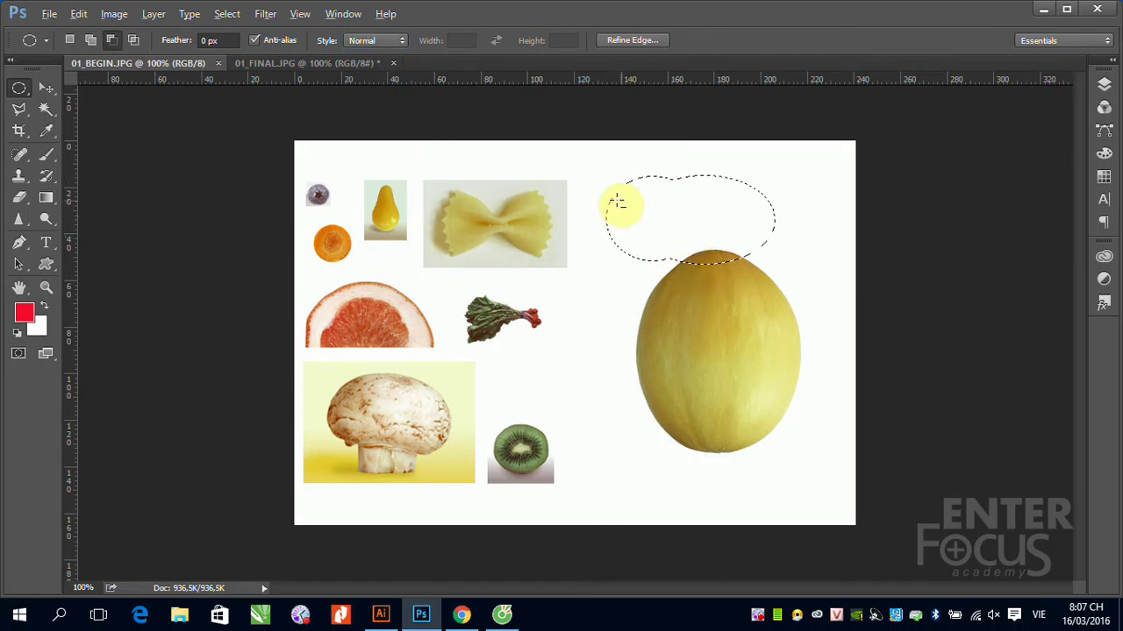
left_click_drag(576, 166, 693, 268)
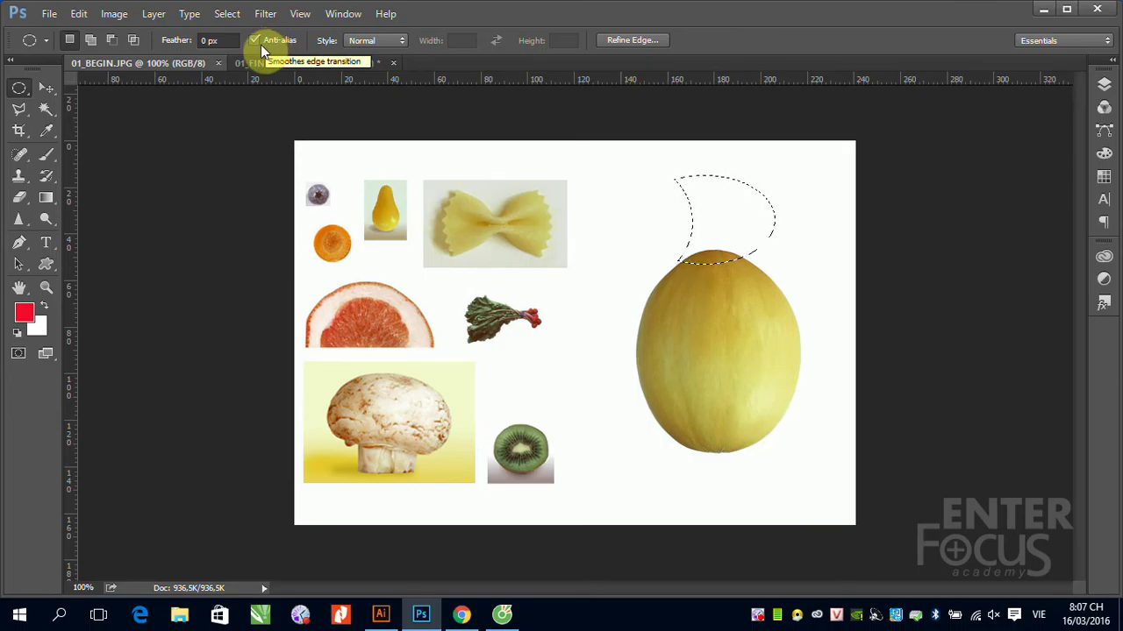
- Compare the Anti-alias option's availability between the Rectangular and Elliptical Marquee tools
right_click(24, 88)
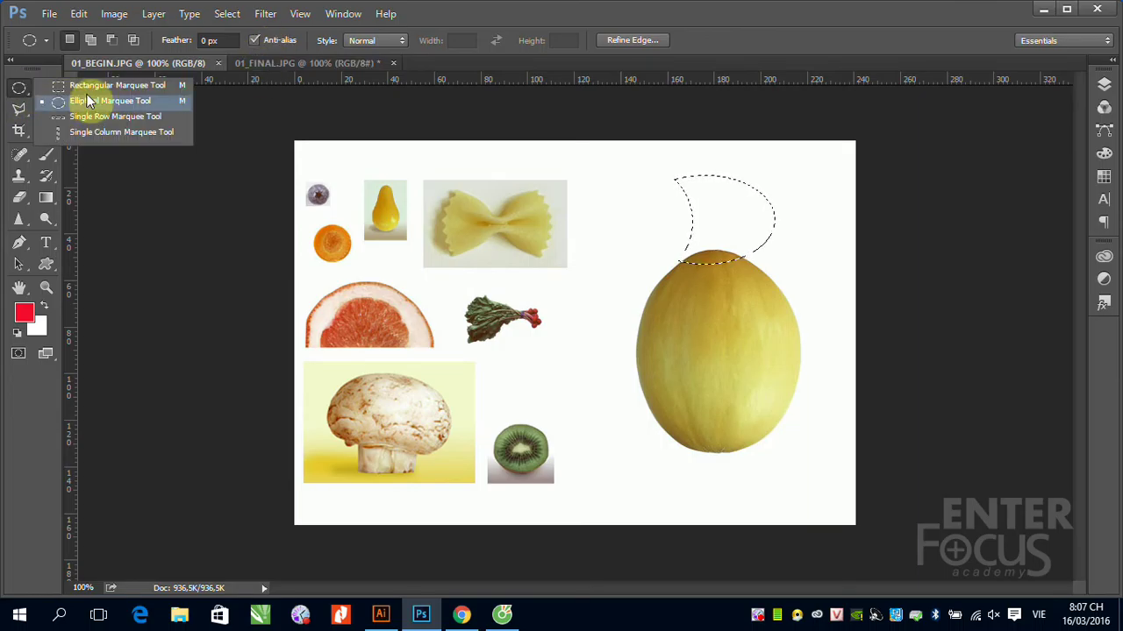
left_click(105, 82)
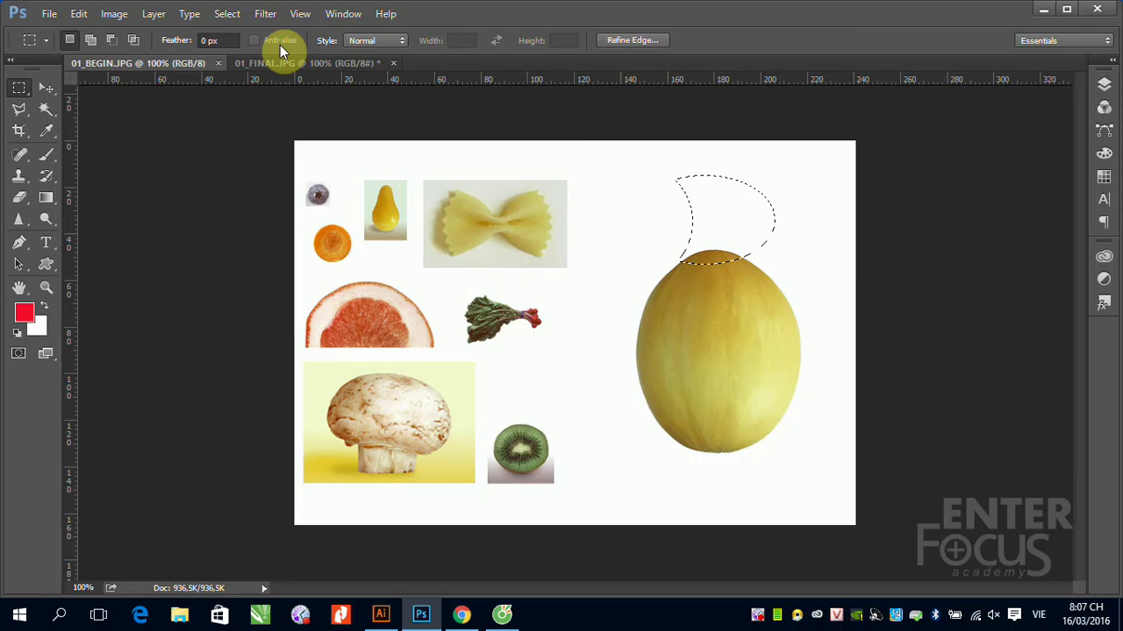
right_click(15, 94)
left_click(75, 103)
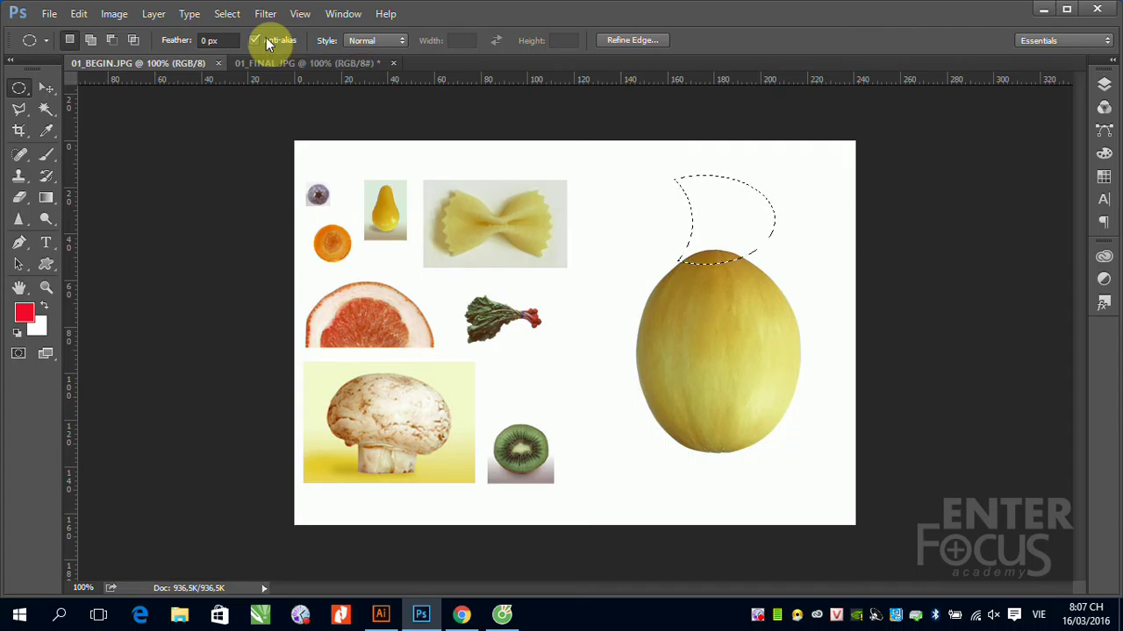
- Clear the crescent selection and draw a small circle up and left of the melon with the Elliptical Marquee tool, Anti-alias on
key("ctrl+d")
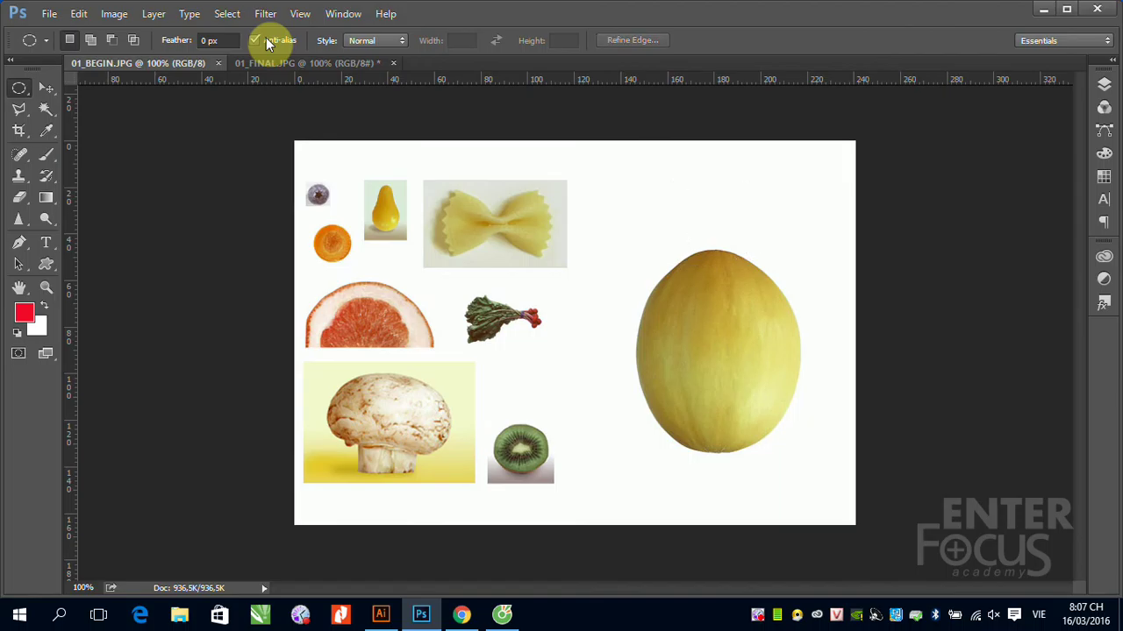
key("ctrl+space")
left_click_drag(553, 163, 851, 370)
key("ctrl+0")
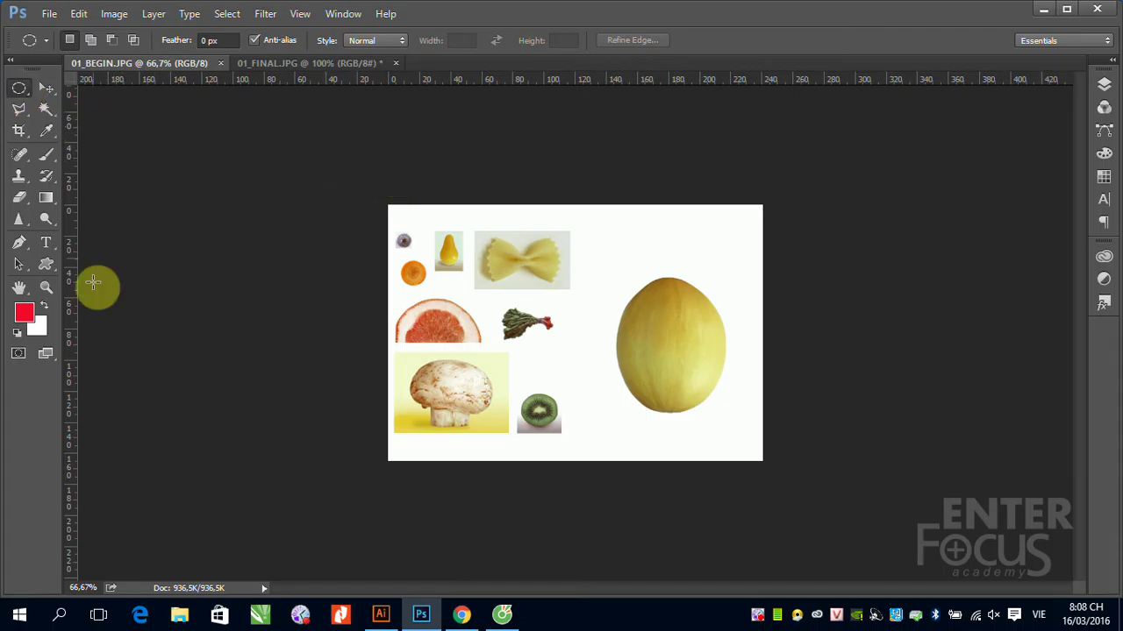
double_click(47, 287)
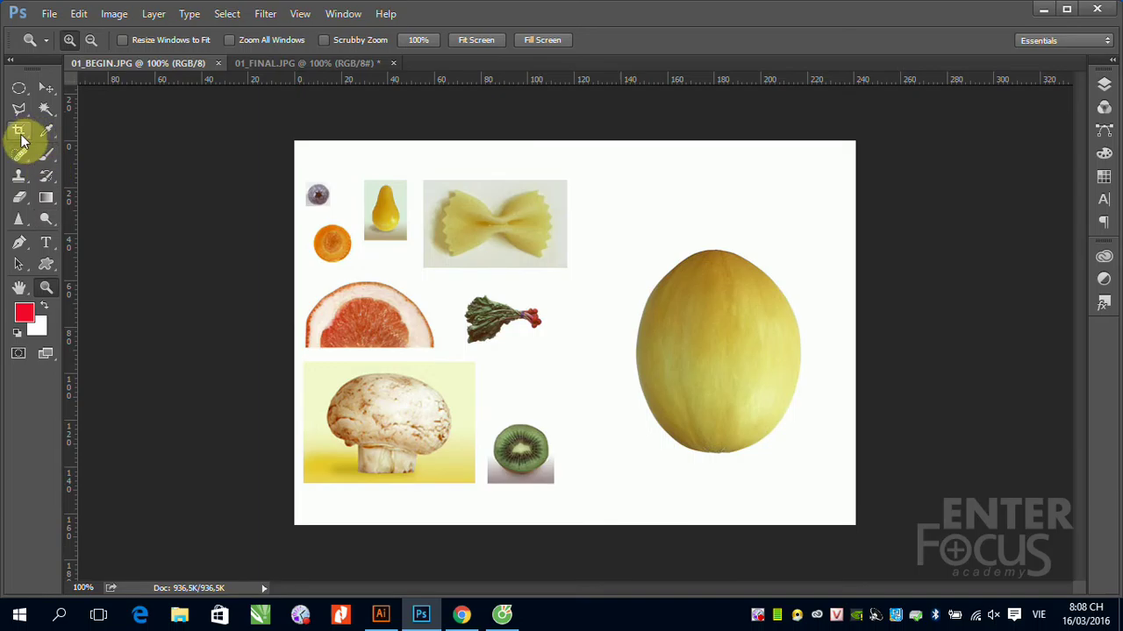
left_click(19, 92)
left_click(104, 101)
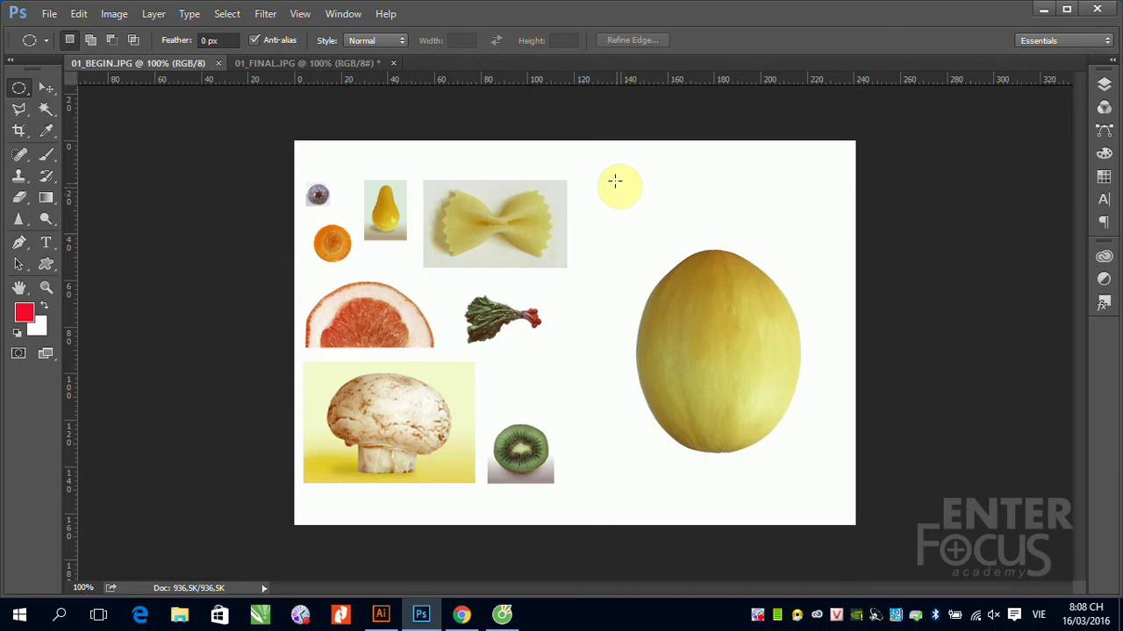
left_click_drag(652, 230, 696, 266)
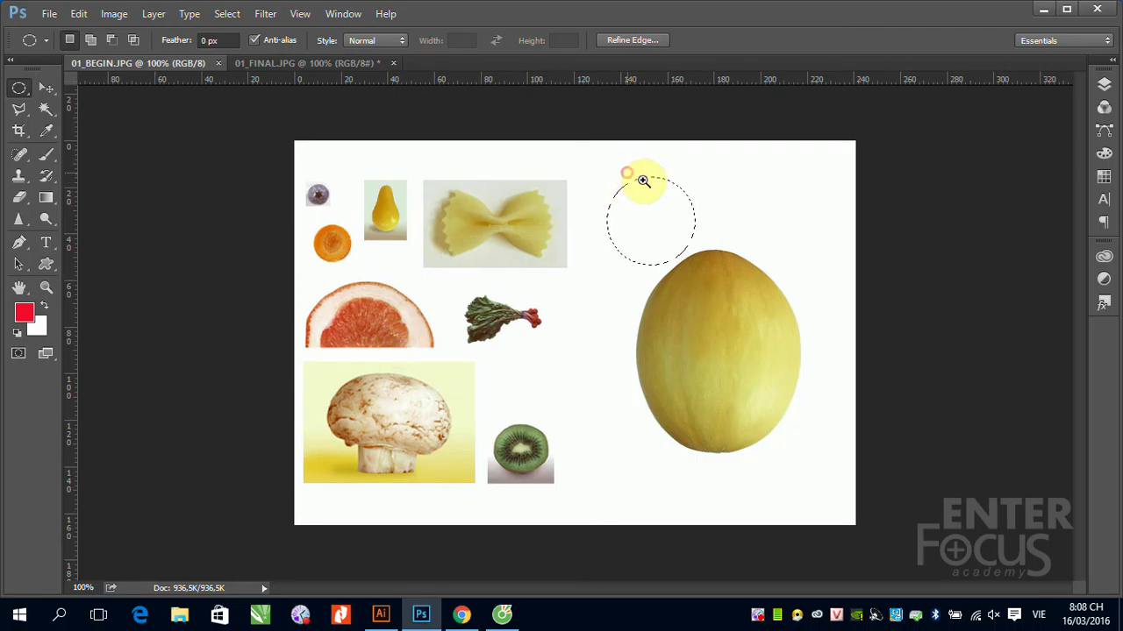
- Fill the anti-aliased circular selection with Black in Normal mode at 100% opacity
left_click_drag(662, 191, 664, 193)
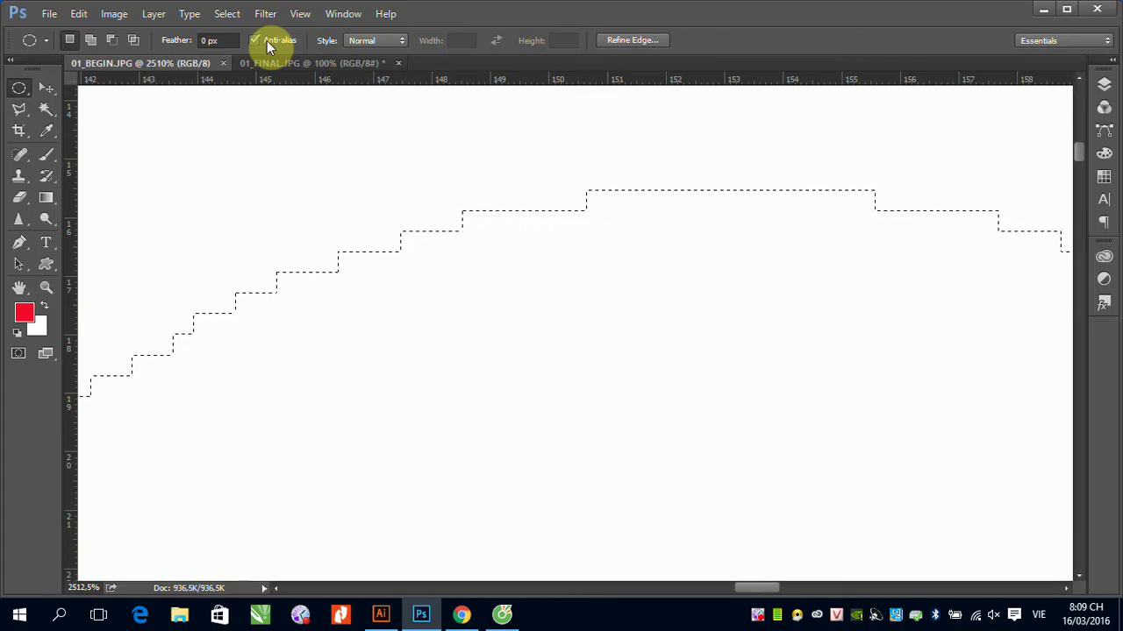
left_click(113, 13)
mouse_move(79, 13)
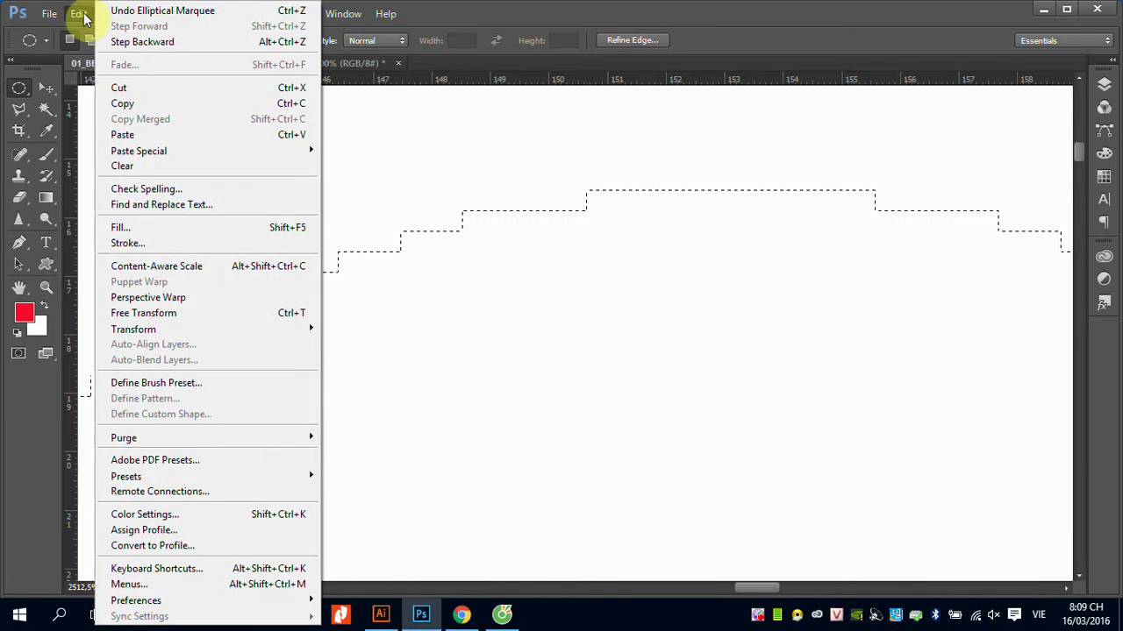
left_click(121, 229)
left_click(496, 183)
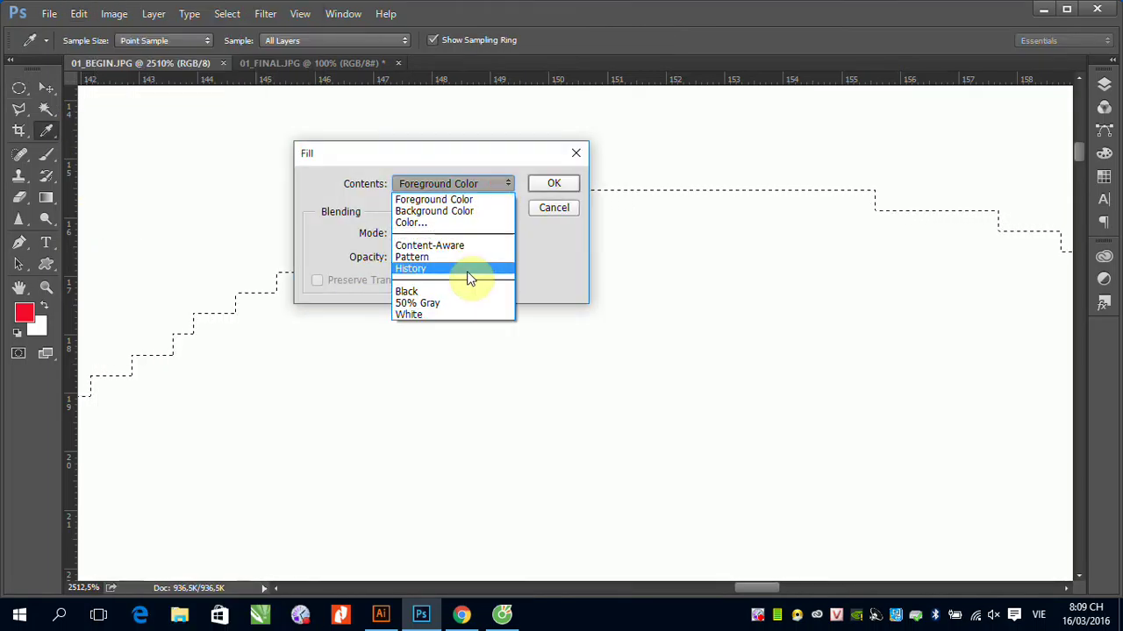
left_click(453, 291)
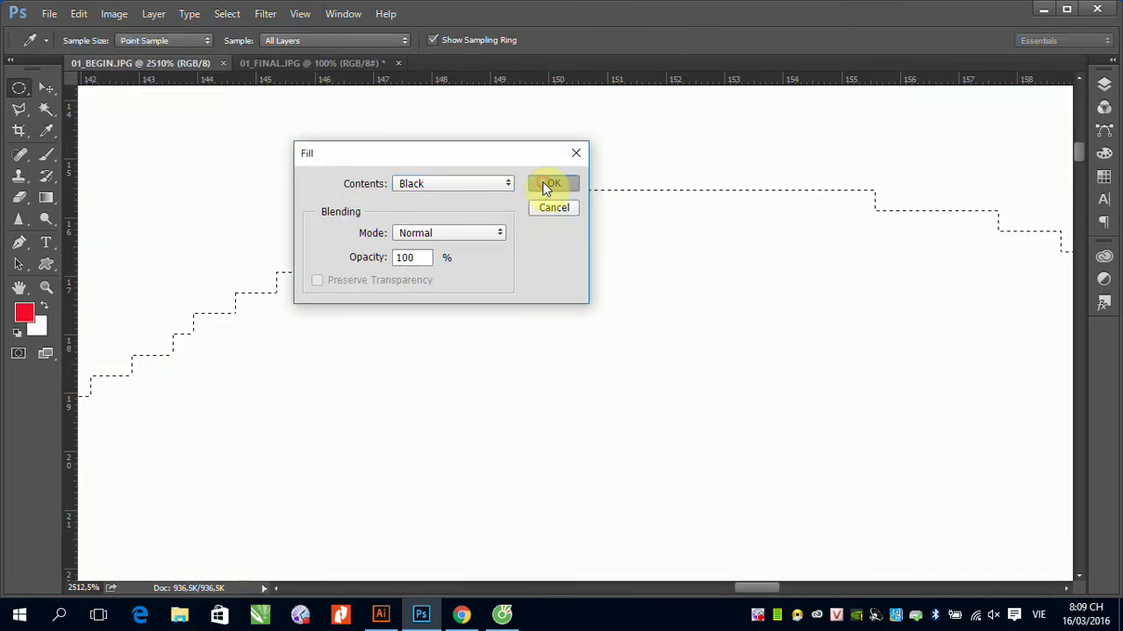
left_click(549, 184)
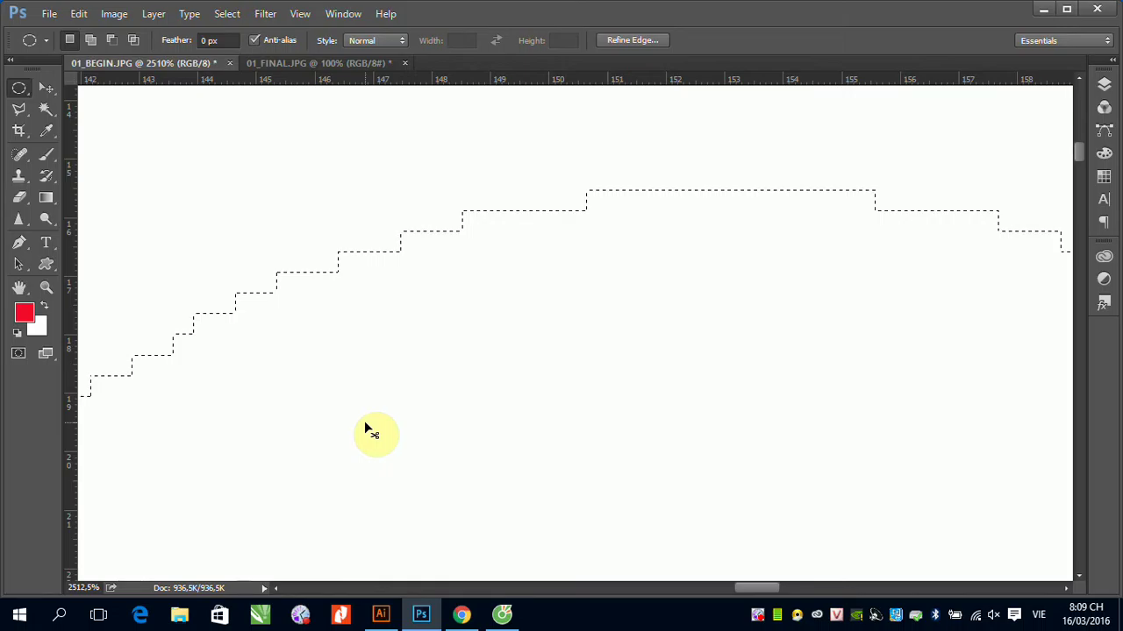
- Replace the anti-aliased circular selection with a new circle beside the bow-tie pasta, drawn with Anti-alias turned off
key("ctrl+minus")
key("ctrl+minus")
key("ctrl+minus")
key("ctrl+minus")
key("ctrl+minus")
key("ctrl+minus")
key("ctrl+minus")
key("ctrl+minus")
key("ctrl+minus")
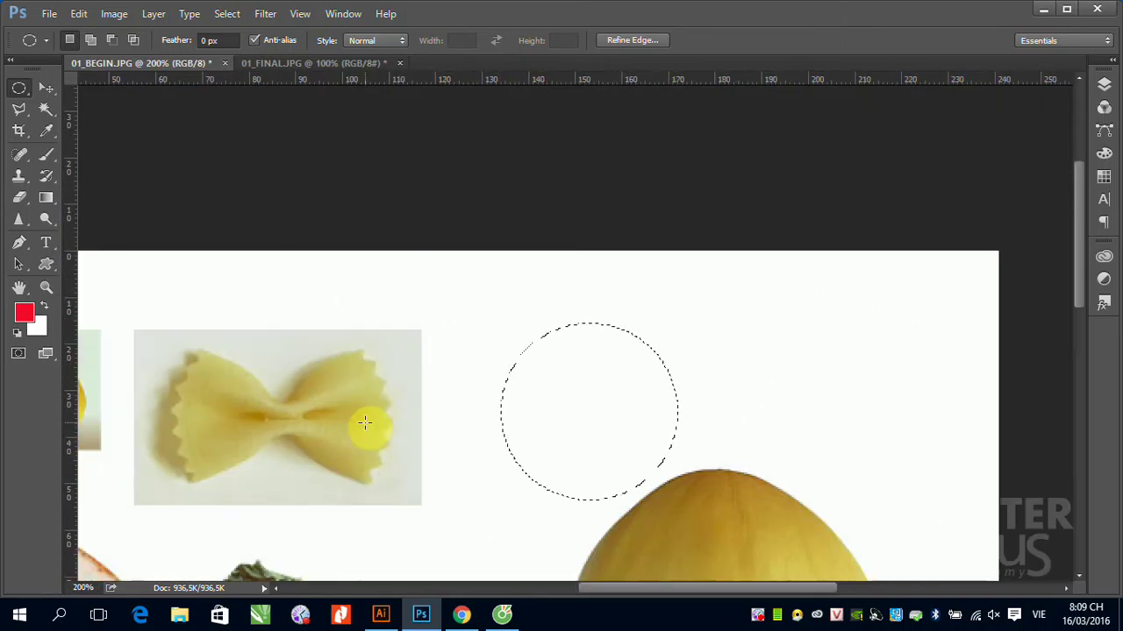
left_click(777, 379)
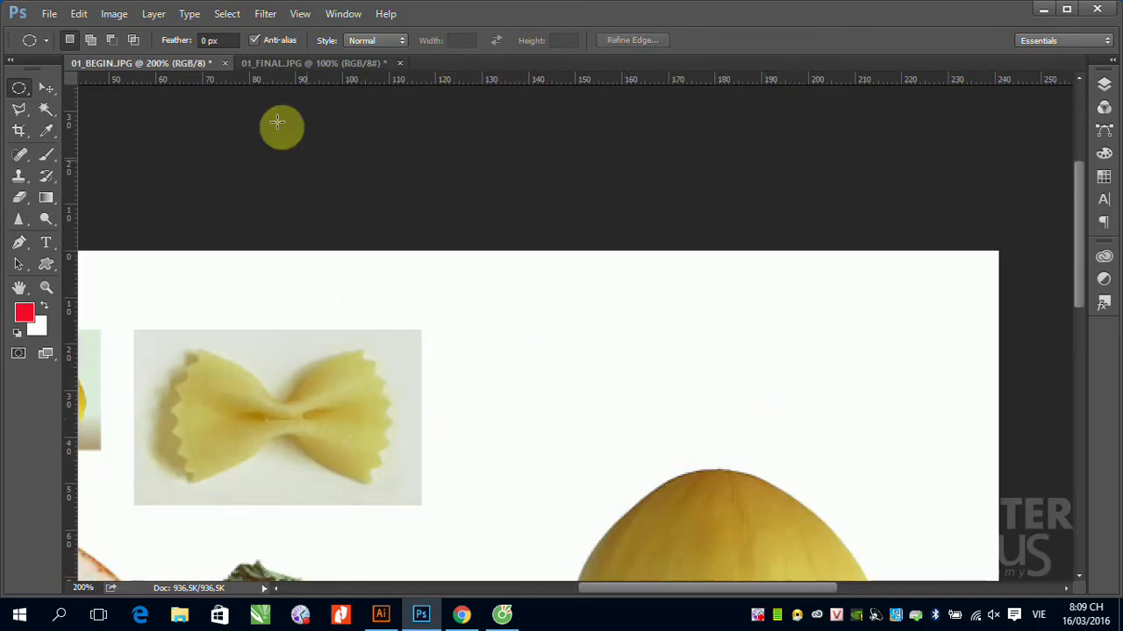
left_click(254, 40)
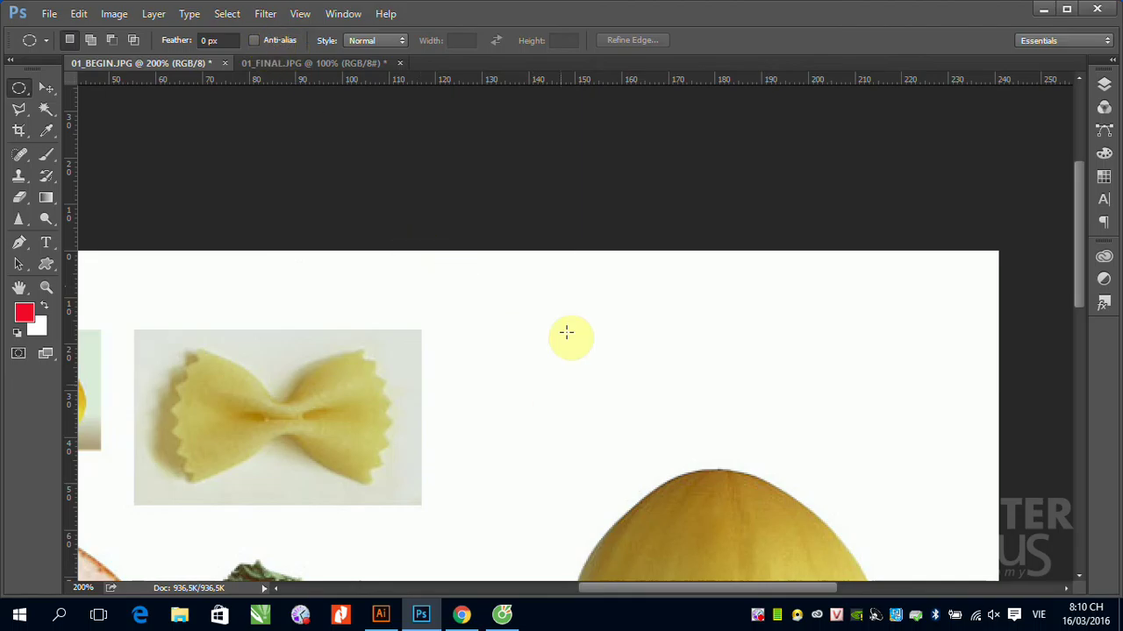
left_click_drag(467, 311, 630, 478)
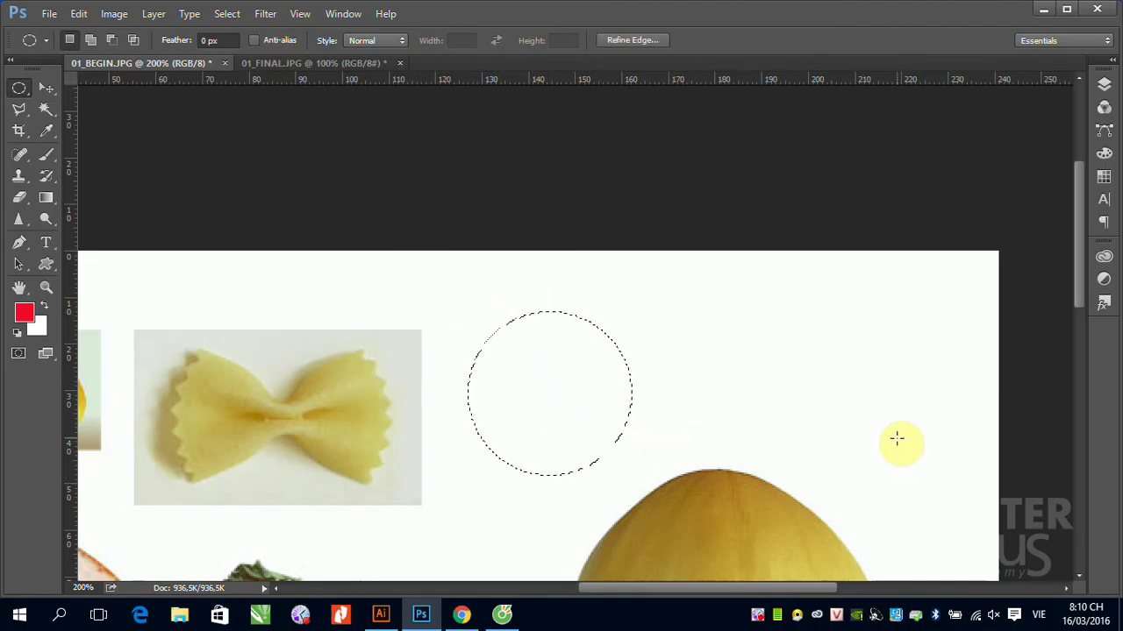
- Fill the circle beside the bow-tie pasta with Black at 100% opacity
left_click(78, 14)
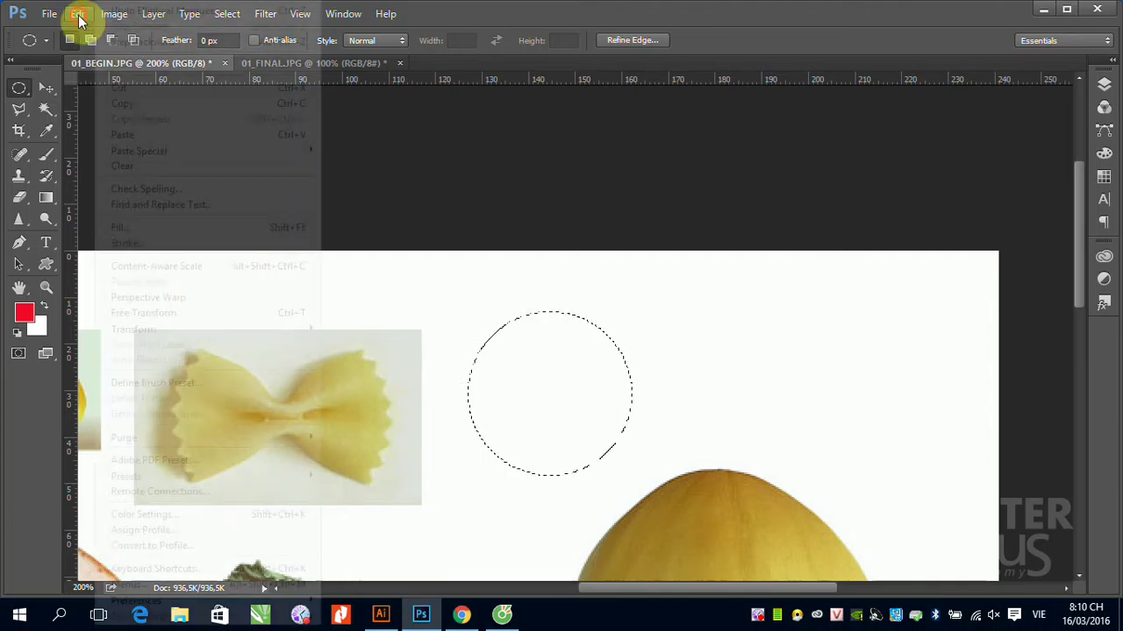
left_click(135, 227)
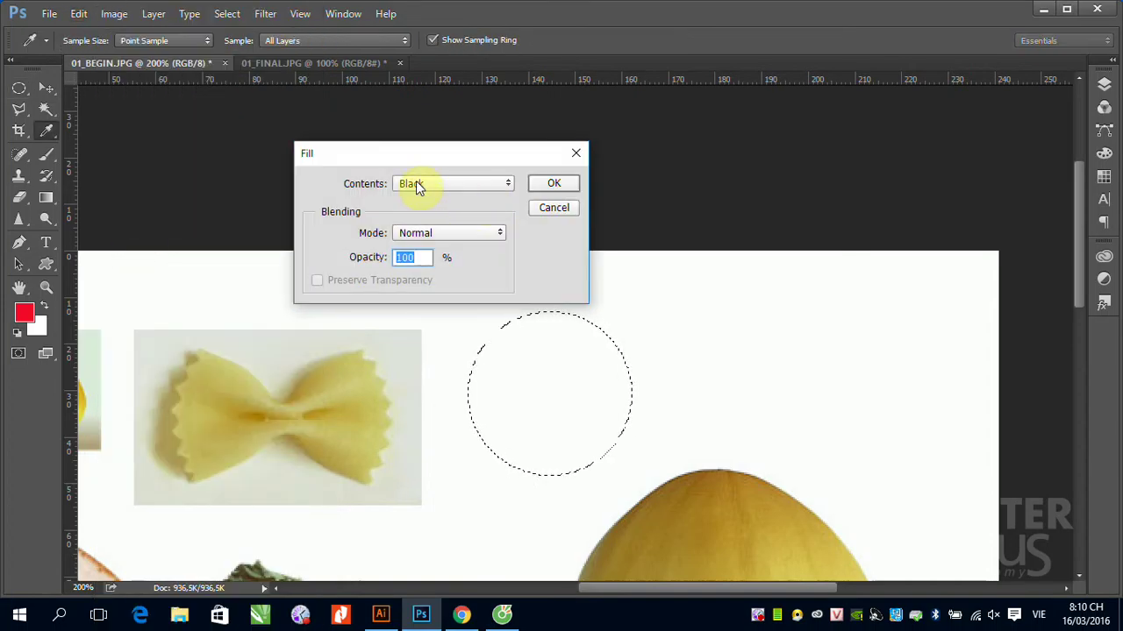
left_click(557, 183)
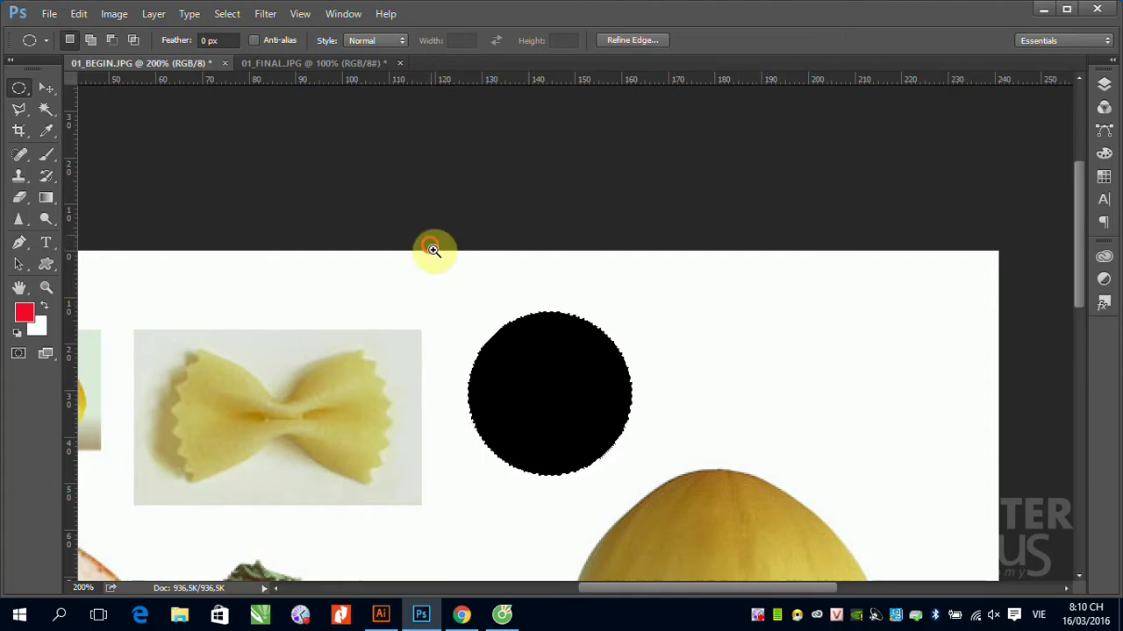
- Turn Anti-alias on and add a second circle of similar size to the selection, just right of the black one
scroll(433, 250, "down", 3)
scroll(439, 245, "down", 1)
left_click_drag(391, 125, 736, 282)
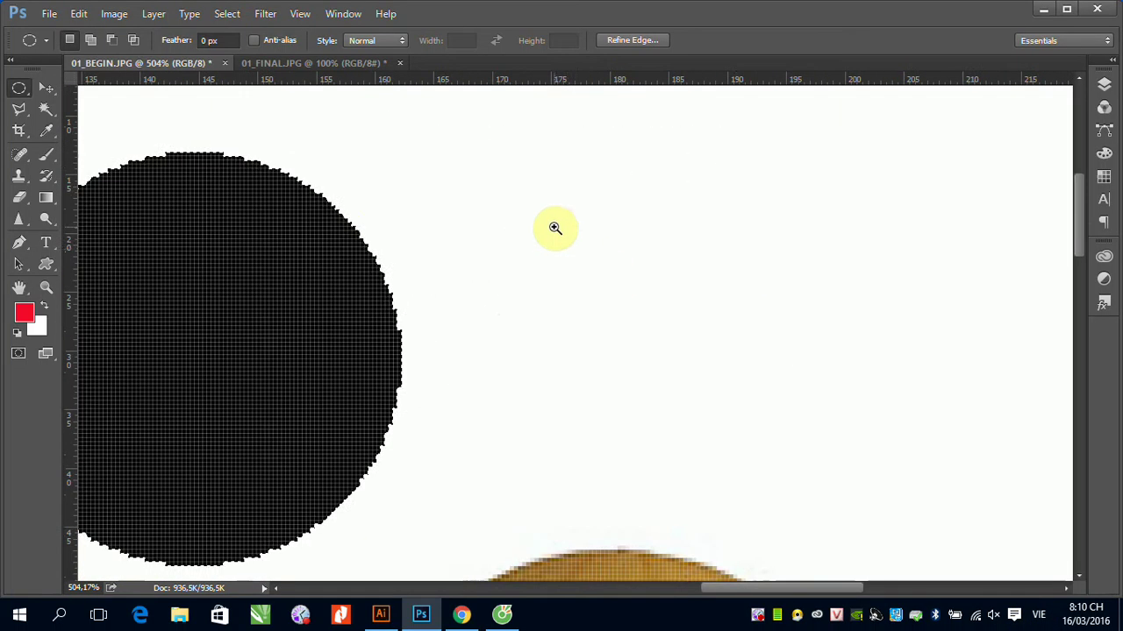
left_click(255, 41)
left_click_drag(420, 167, 814, 499)
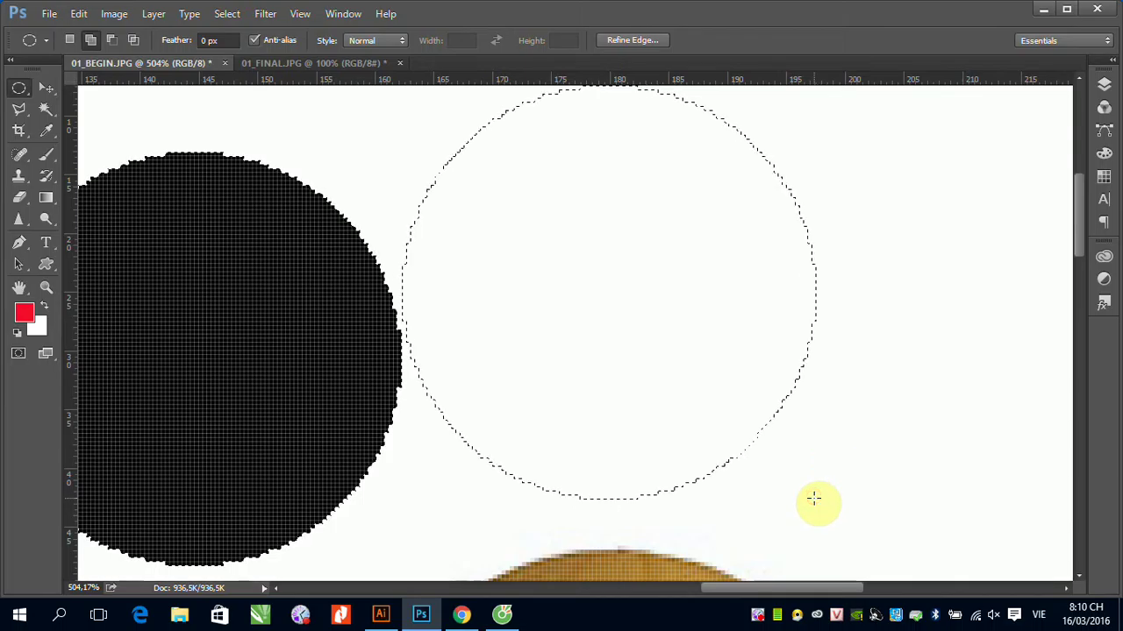
- Fill the selection containing the second, anti-aliased circle with Black in Normal mode at 100% opacity
left_click(78, 14)
left_click(128, 223)
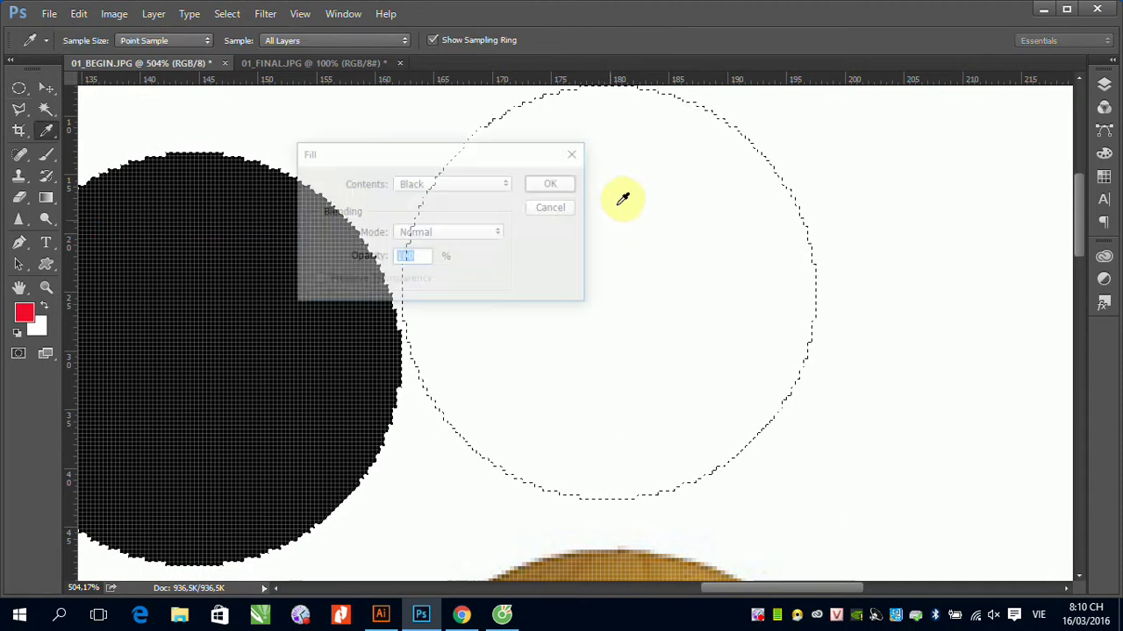
left_click(556, 184)
key("ctrl+d")
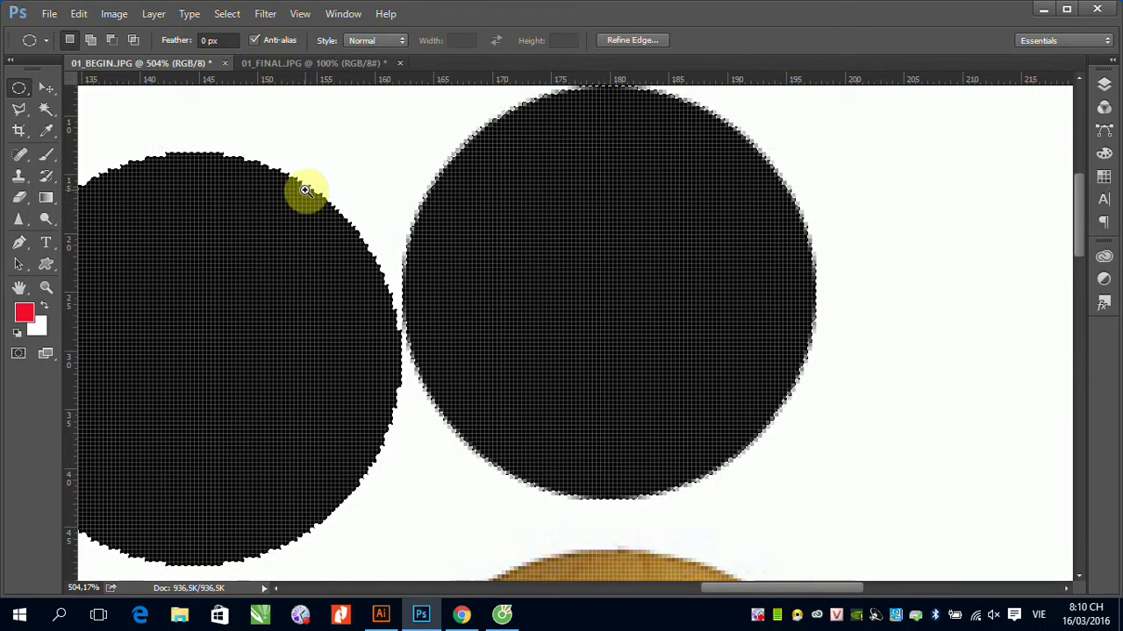
- Compare the pixel edges of the hard-edged and anti-aliased black circles up close where they nearly touch
left_click_drag(306, 190, 496, 326)
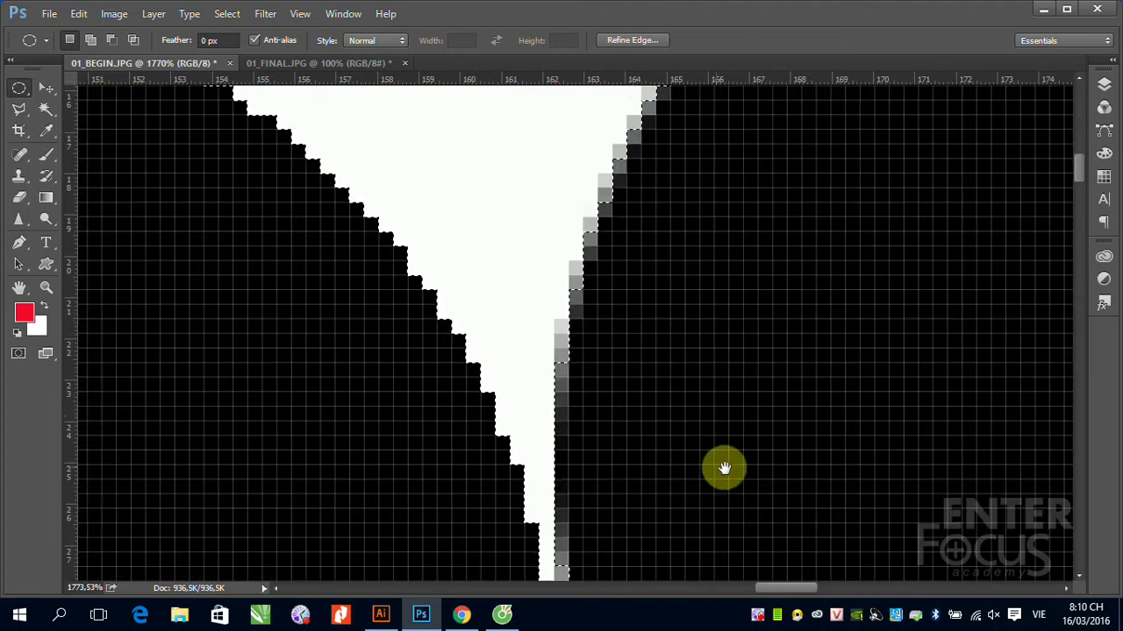
left_click_drag(789, 520, 719, 370)
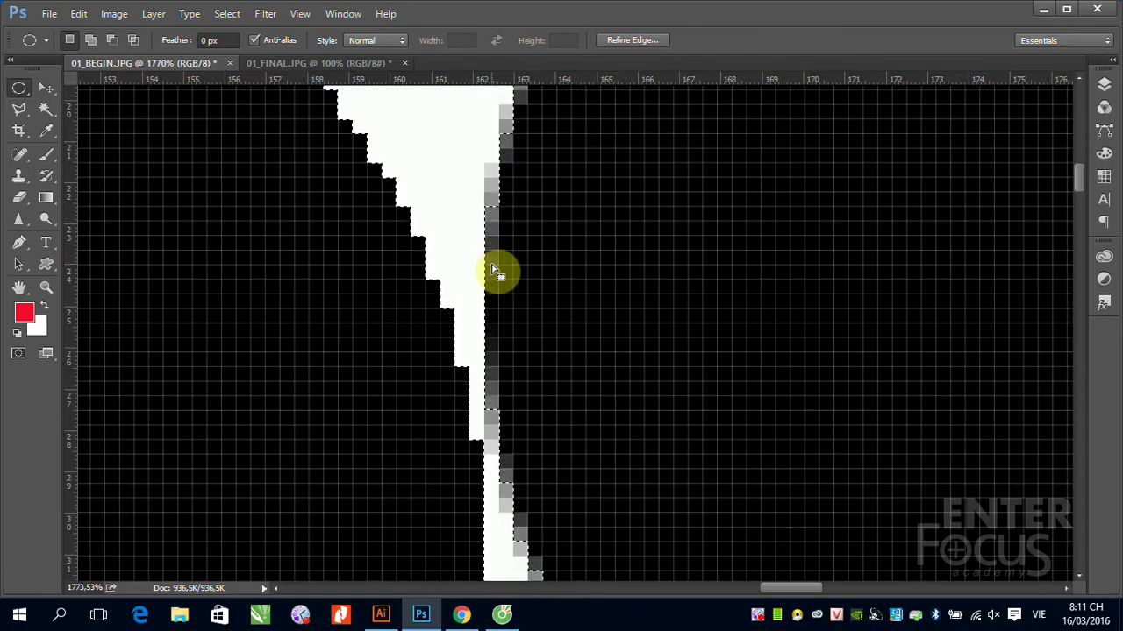
left_click_drag(499, 225, 504, 162)
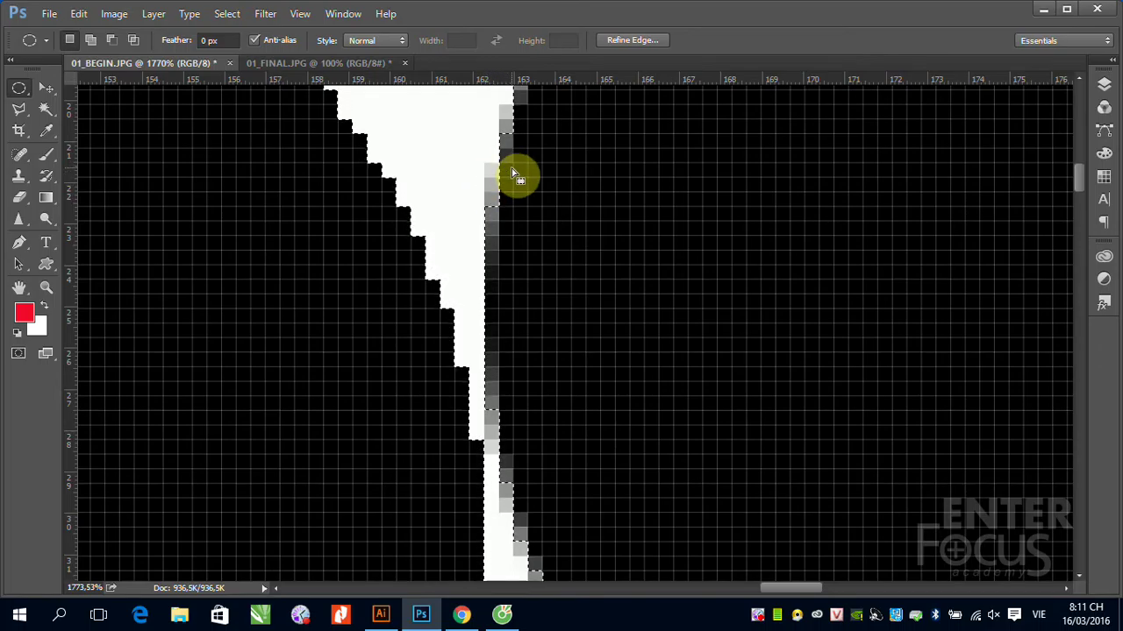
key("ctrl+minus")
key("ctrl+minus")
key("ctrl+minus")
key("ctrl+minus")
key("ctrl+minus")
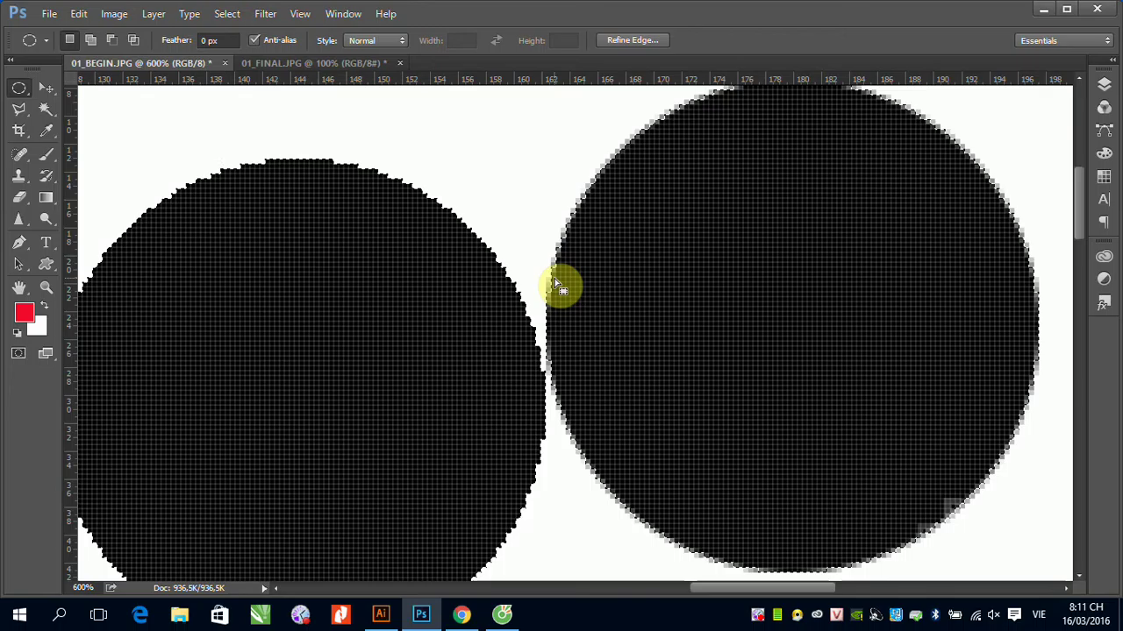
scroll(508, 307, "down", 4)
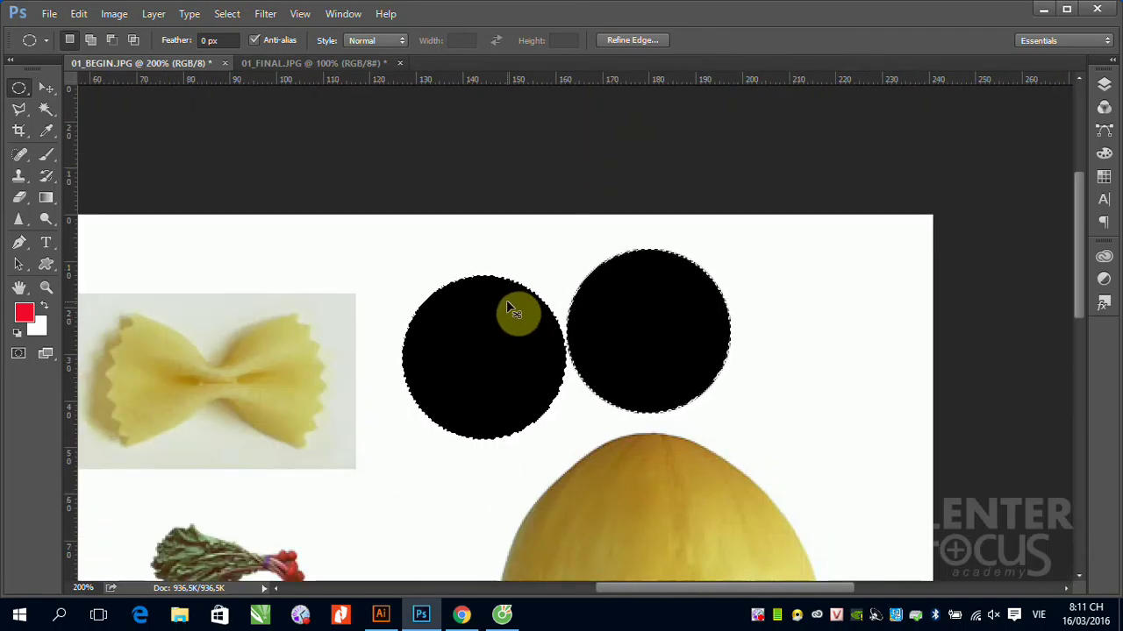
scroll(507, 302, "down", 2)
- Clear the circle selections and select one pixel row just above the bow-tie pasta with the Single Row Marquee tool
left_click(507, 301)
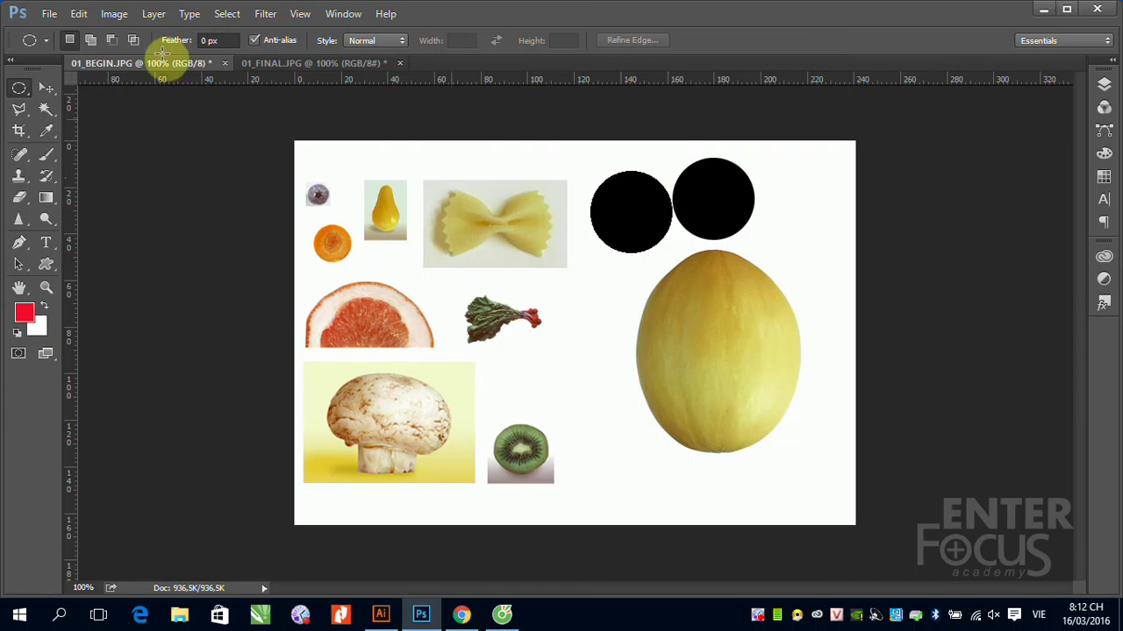
right_click(20, 88)
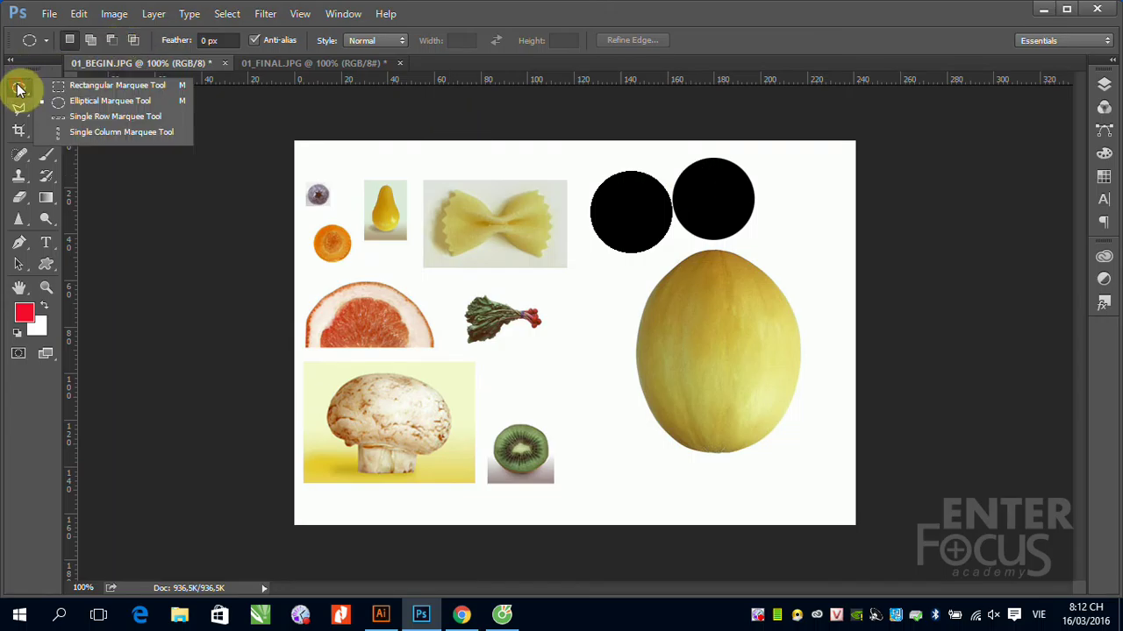
left_click(114, 118)
left_click(516, 163)
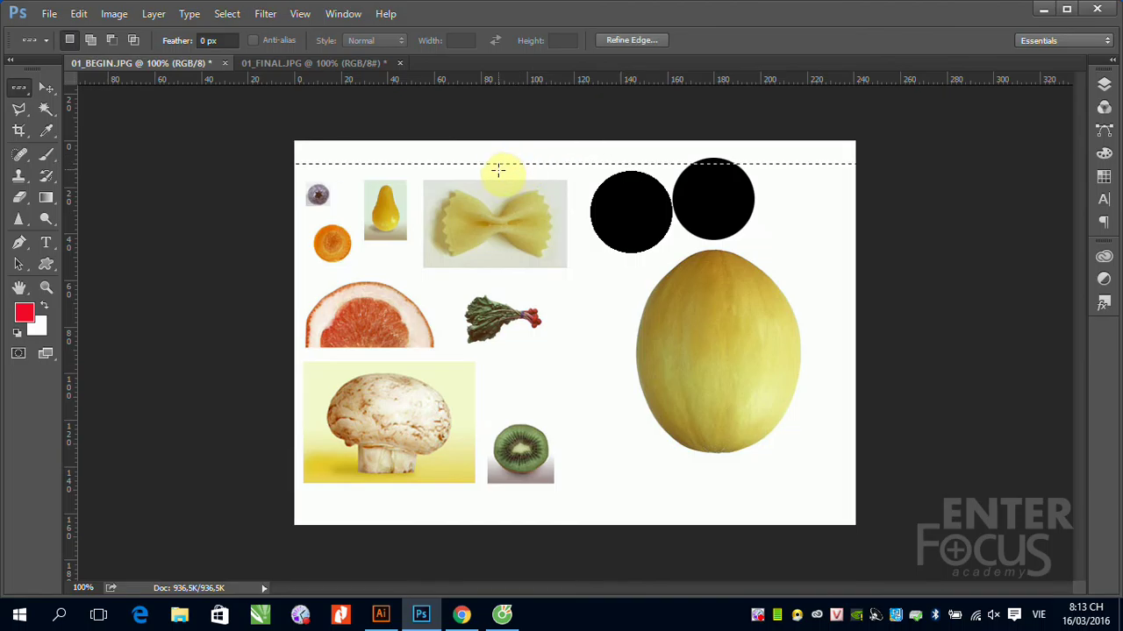
- Add four adjacent pixel rows above the selected row, working at the anti-aliased circle's upper edge
left_click_drag(677, 153, 728, 183)
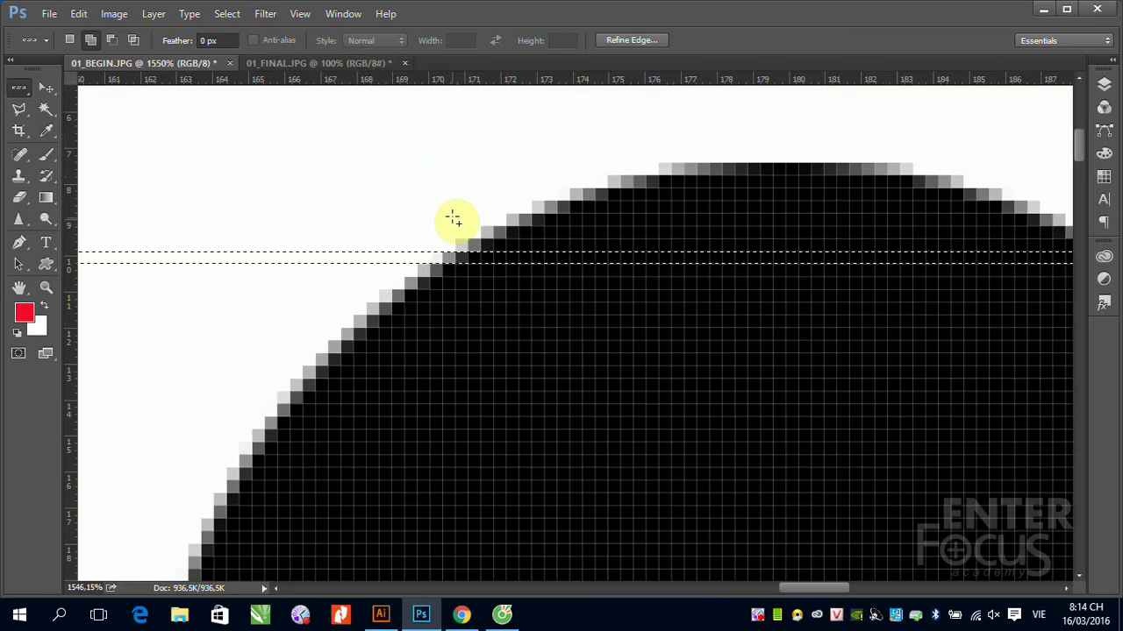
left_click(467, 242, "shift")
left_click(478, 230, "shift")
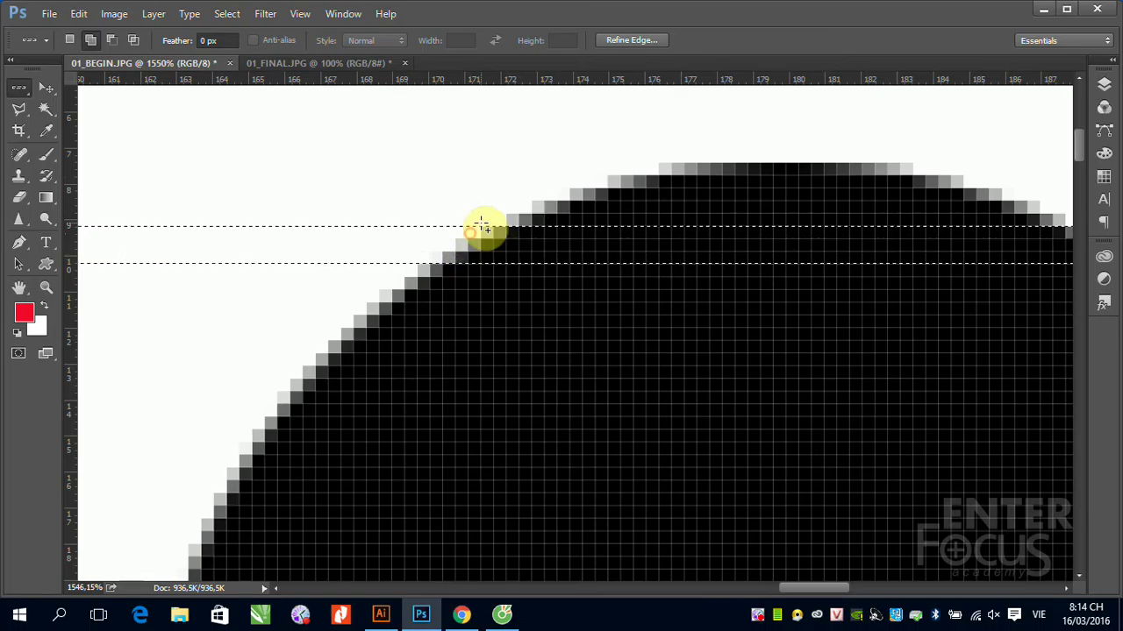
left_click(478, 220, "shift")
left_click(528, 207, "shift")
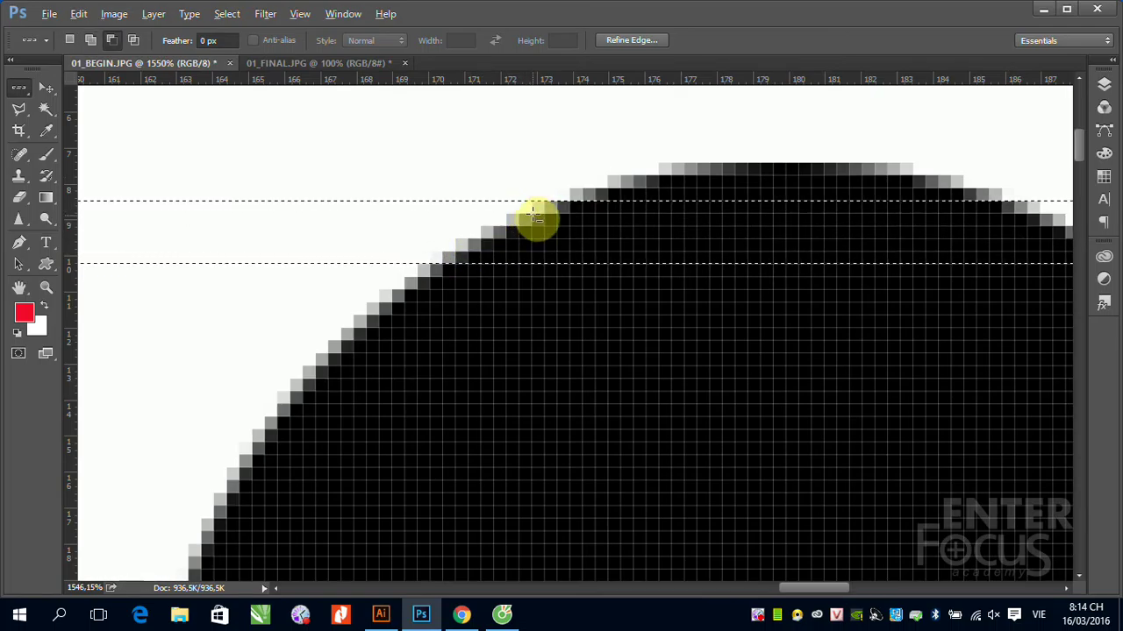
- Subtract the four upper pixel rows from the selection one at a time, leaving a single row
left_click(536, 211, "alt")
left_click(536, 221, "alt")
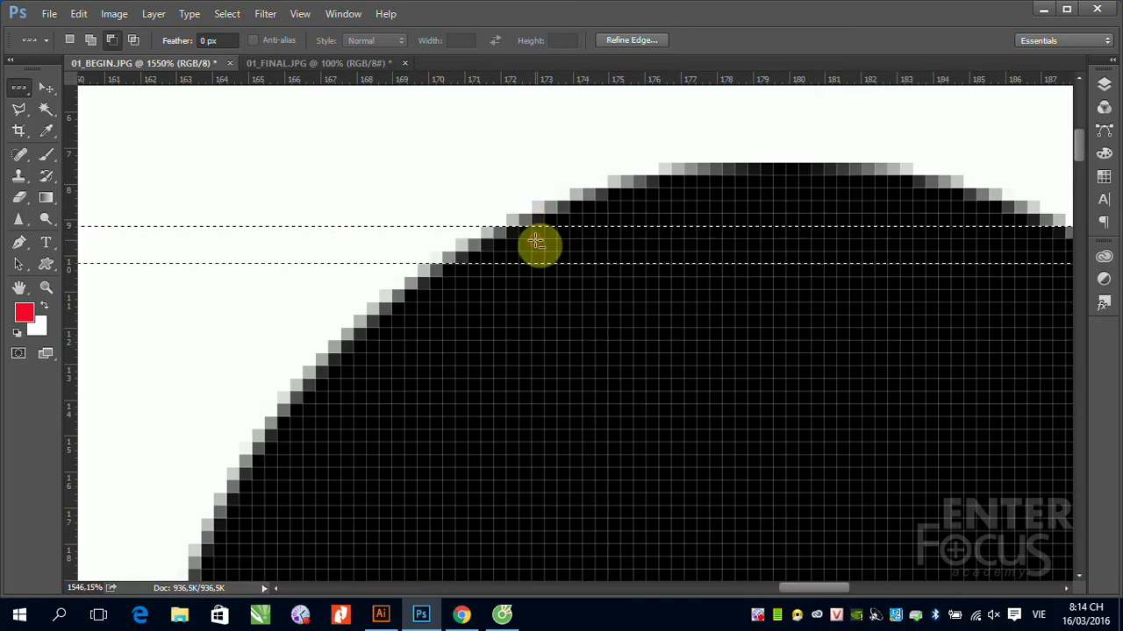
left_click(541, 239, "alt")
left_click(544, 237, "alt")
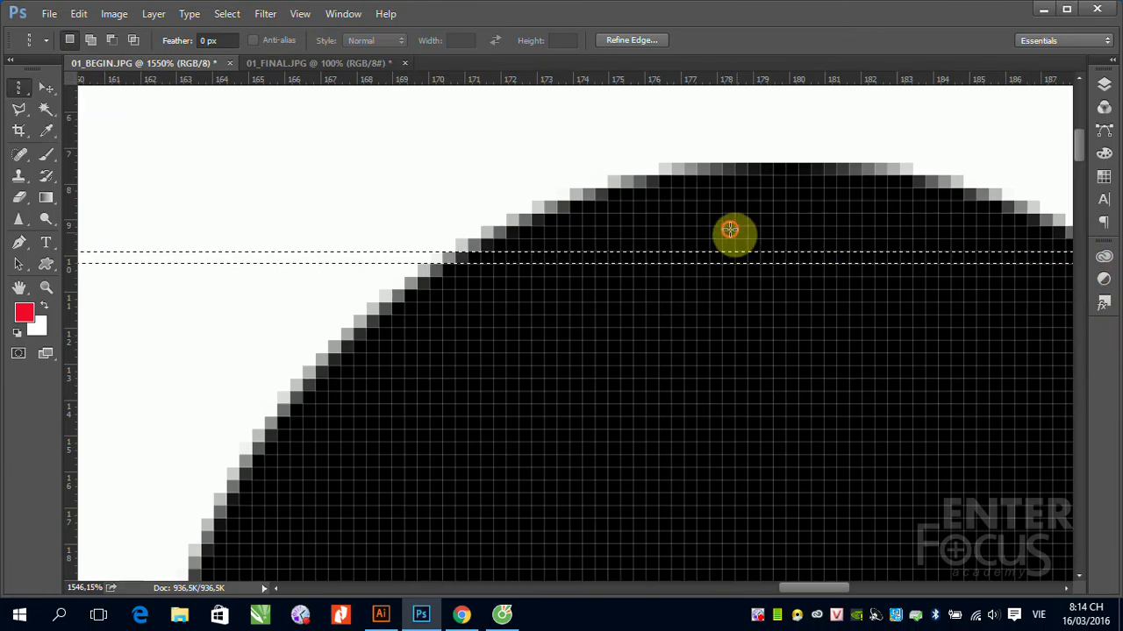
- Replace the row selection with one pixel column near the top of the anti-aliased circle using the Single Column Marquee tool
left_click(729, 235)
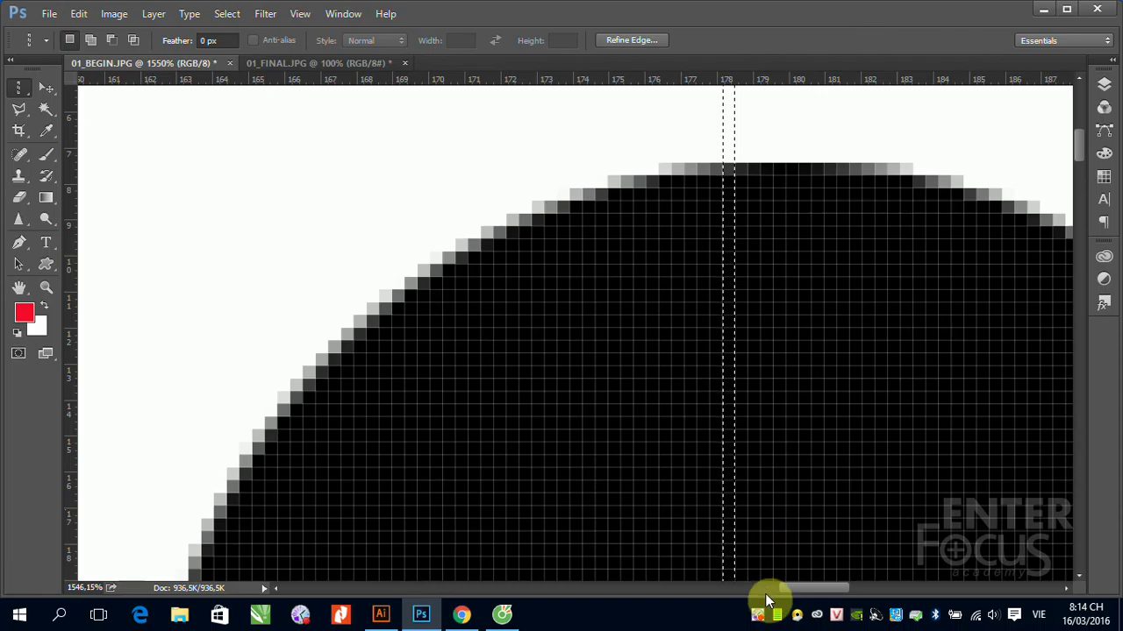
right_click(756, 615)
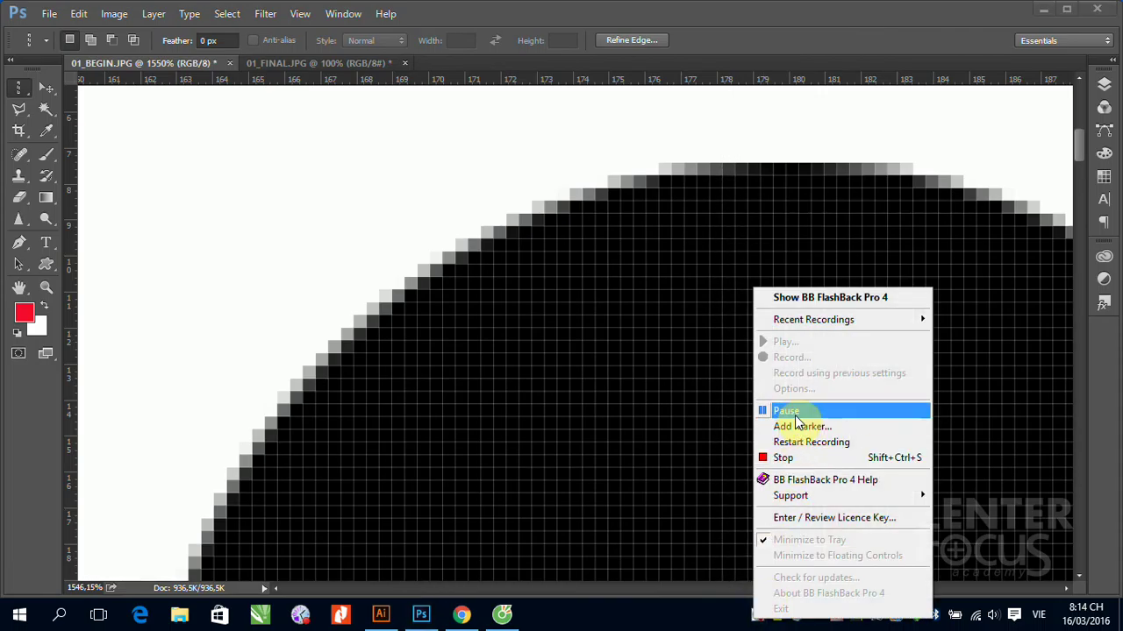
left_click(771, 411)
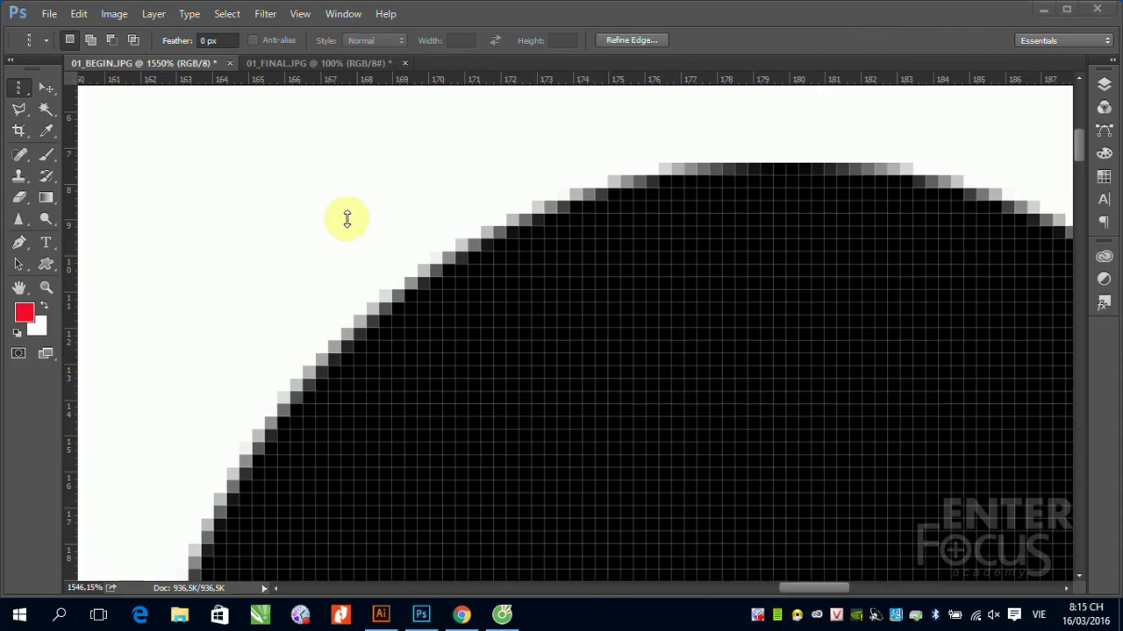
- Restore the cleared column selection, then replace it with a pixel column slightly farther right, near 179 mm on the horizontal ruler
key("ctrl+z")
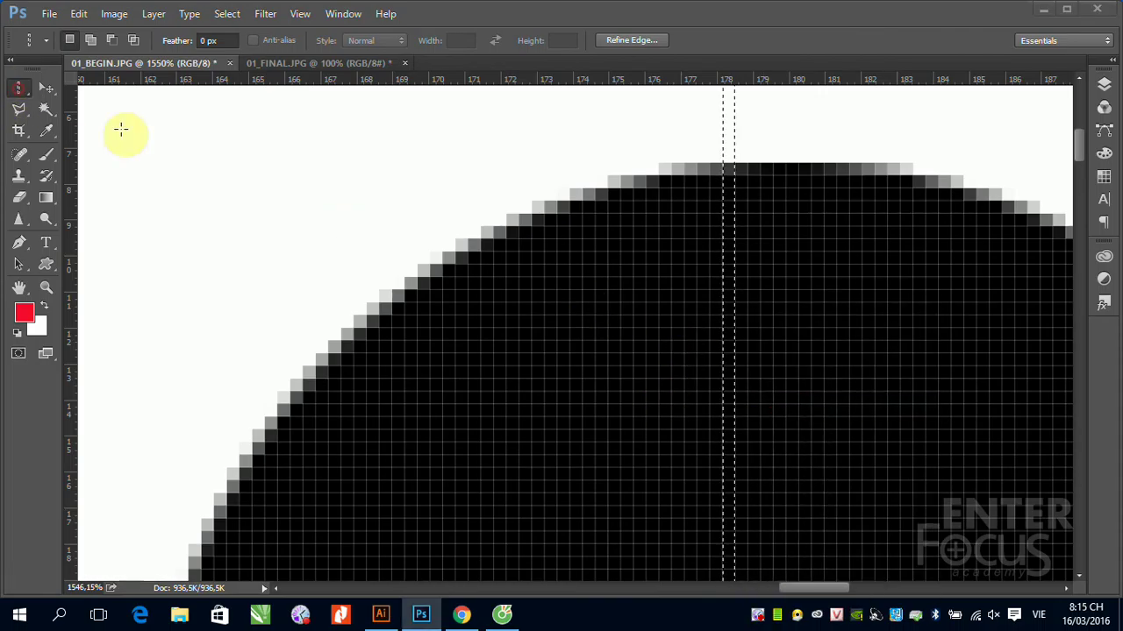
left_click(758, 269)
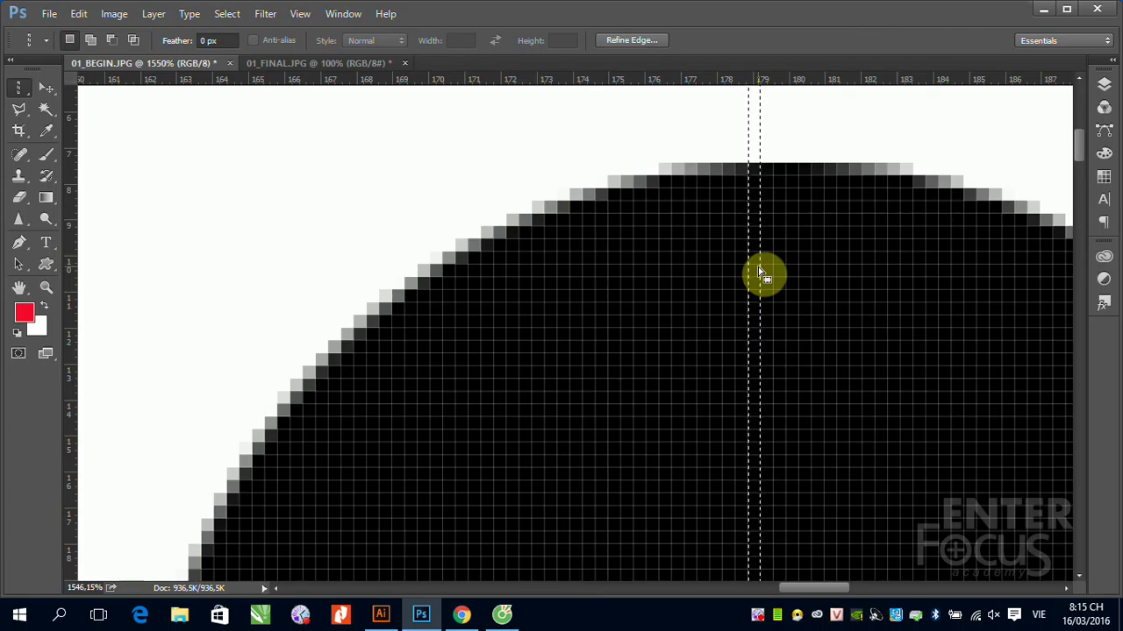
- Revert the image to its last saved version, discarding the two black circles and the column selection
left_click(43, 96)
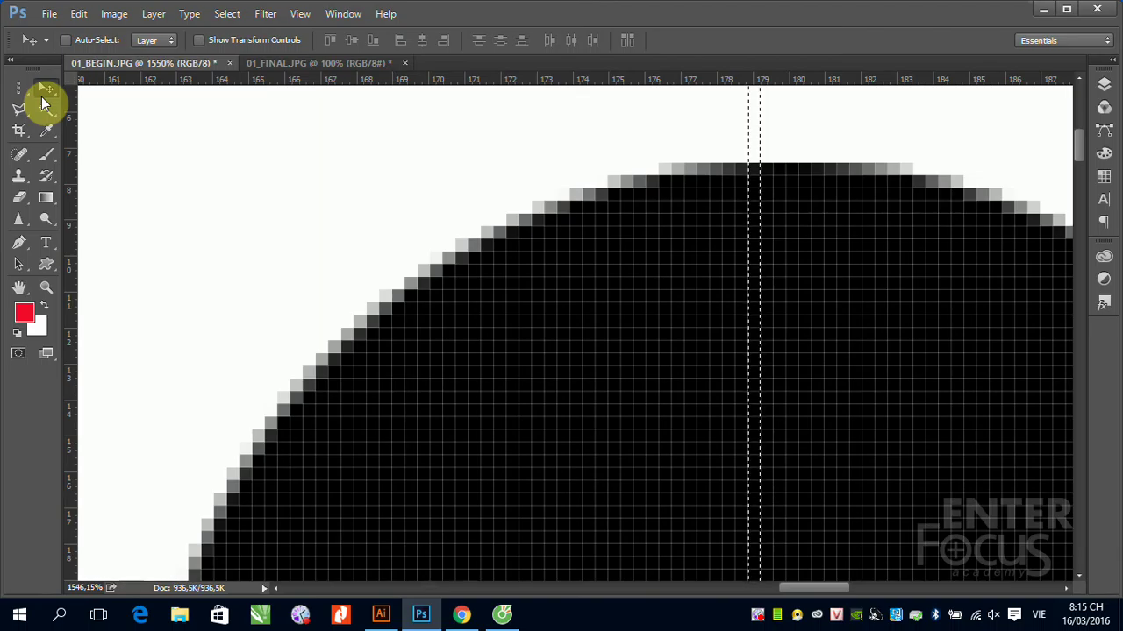
key("ctrl+minus")
key("ctrl+minus")
key("ctrl+minus")
key("ctrl+minus")
key("ctrl+minus")
key("ctrl+minus")
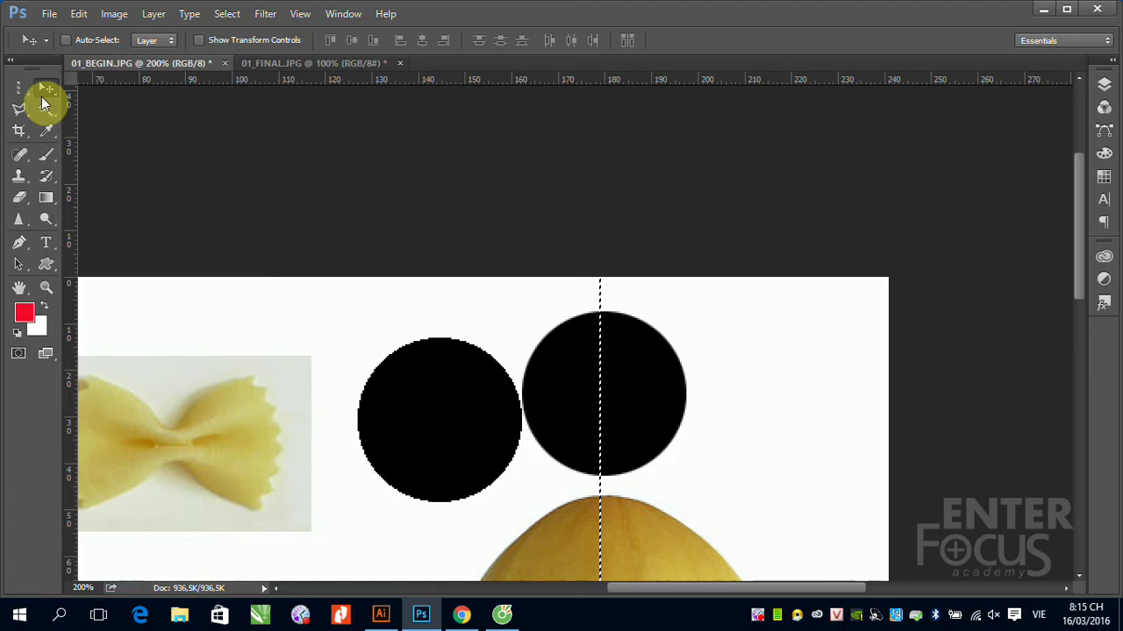
key("ctrl+minus")
key("ctrl+minus")
key("ctrl+minus")
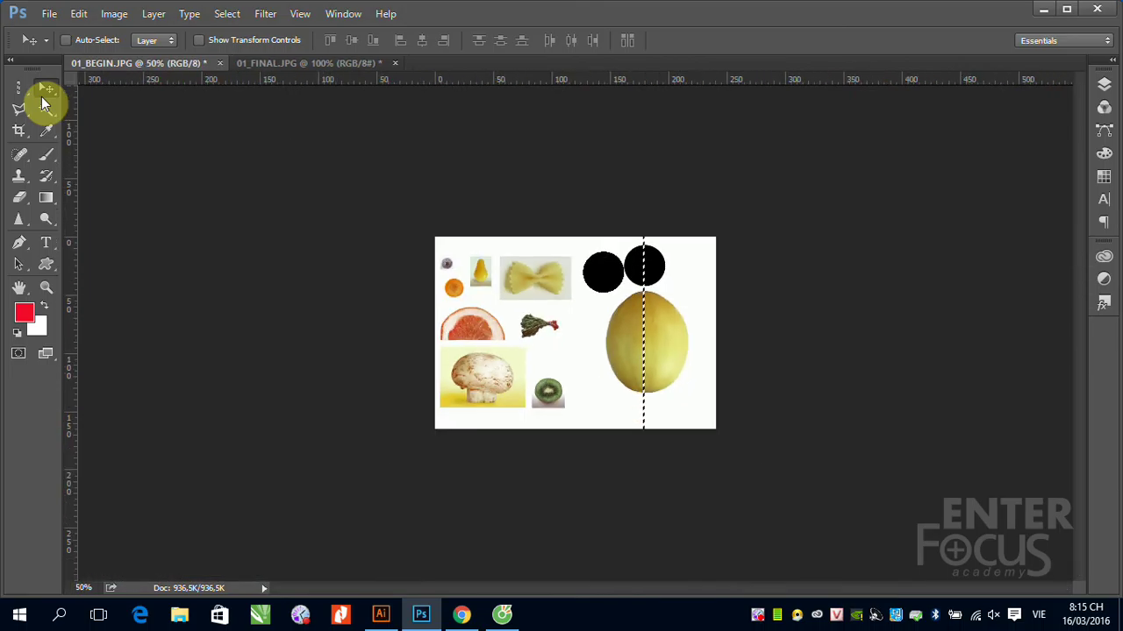
key("ctrl")
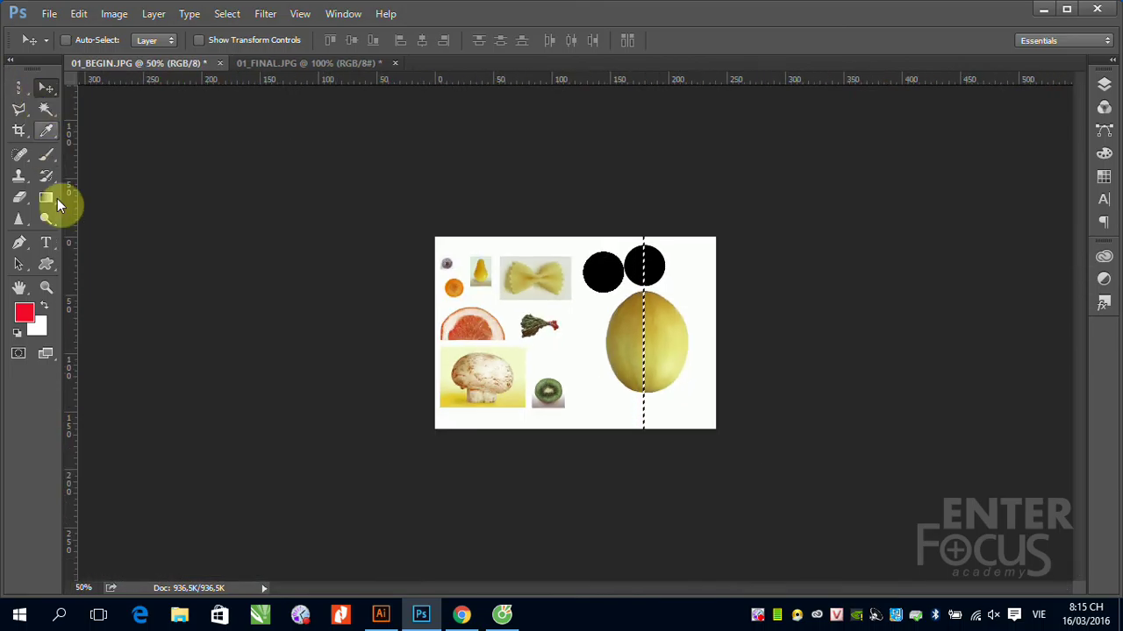
double_click(45, 287)
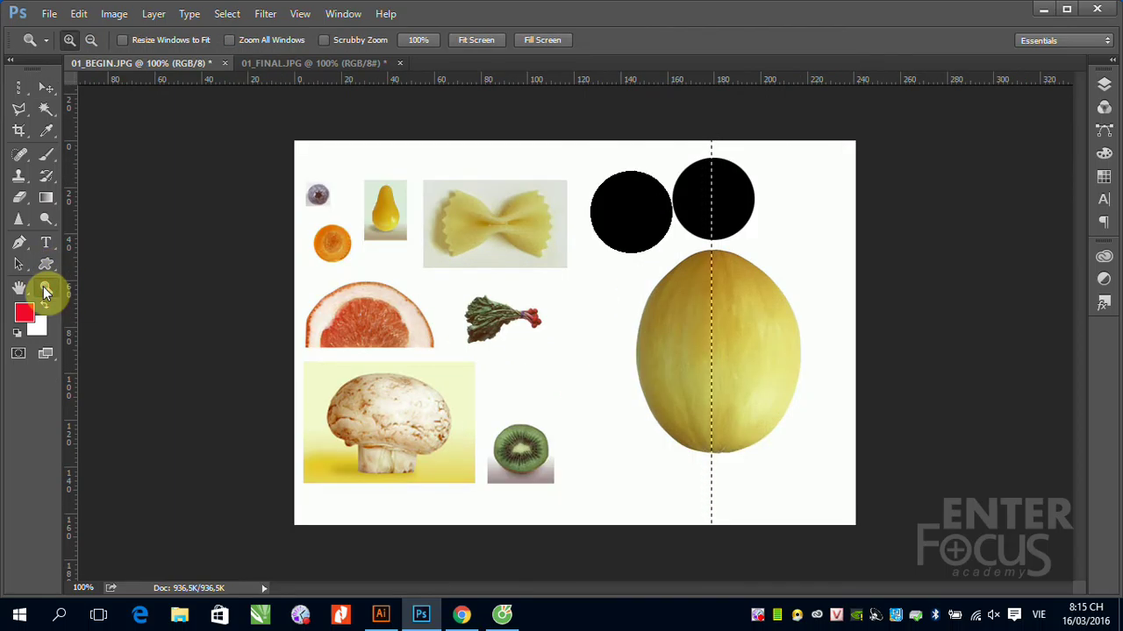
key("F12")
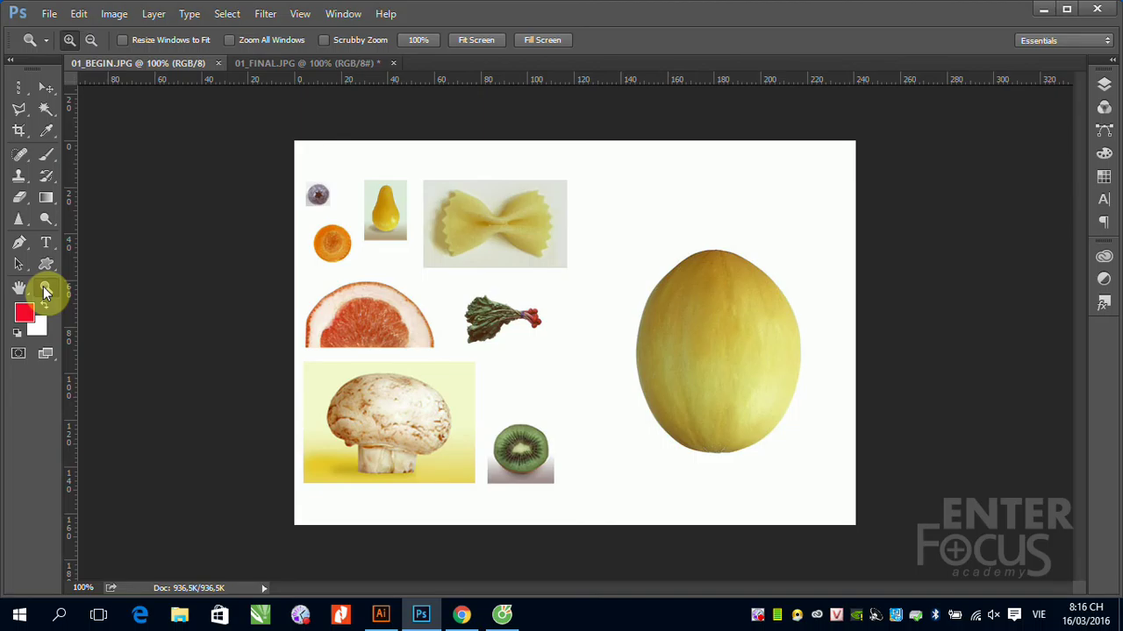
- Select the whole bow-tie pasta picture, corner to corner, with the Rectangular Marquee tool
left_click(20, 90)
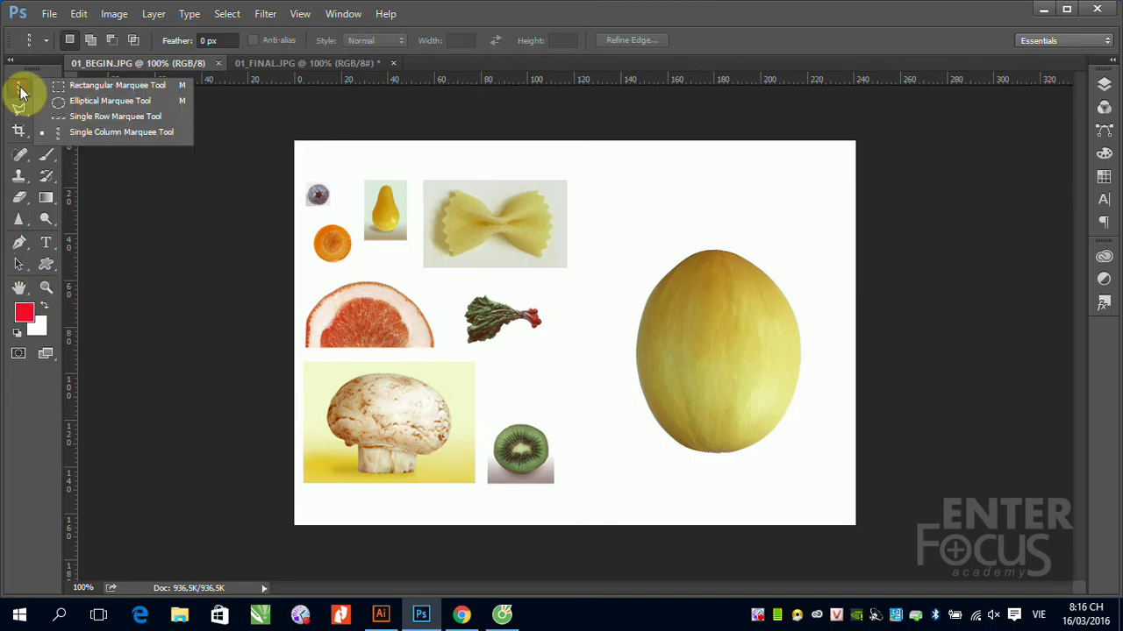
left_click(78, 88)
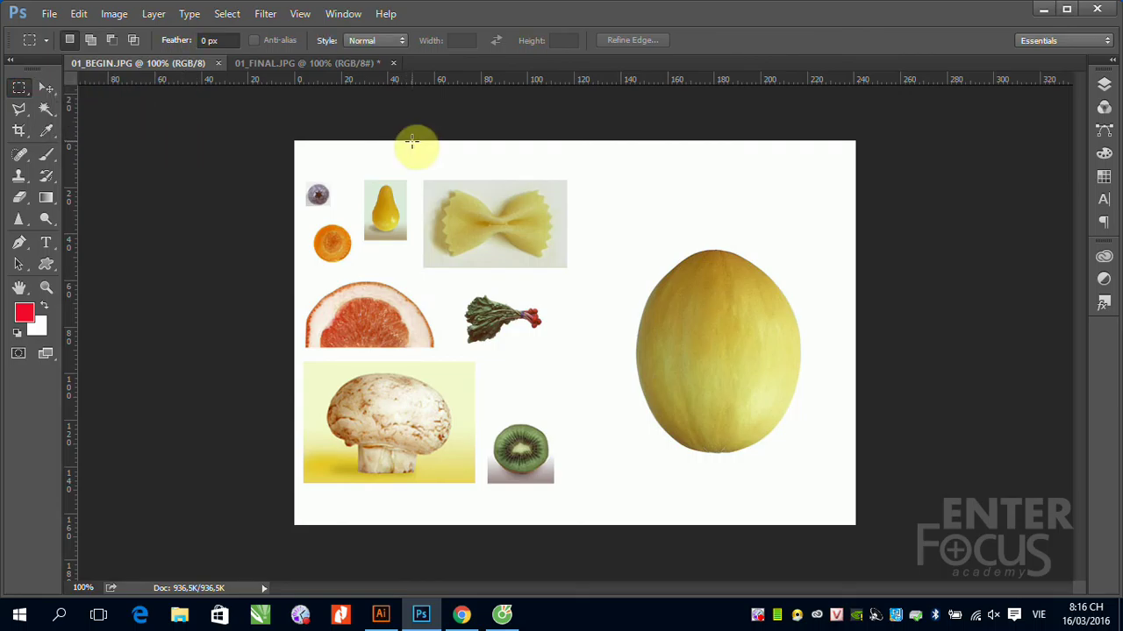
left_click_drag(398, 155, 621, 318)
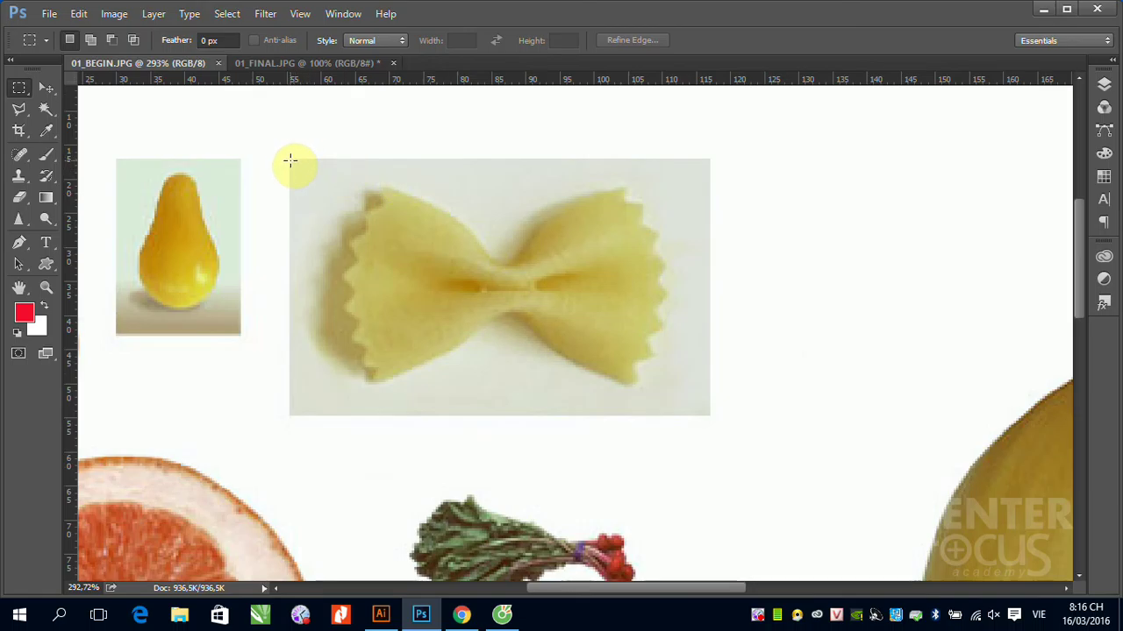
left_click_drag(290, 160, 710, 417)
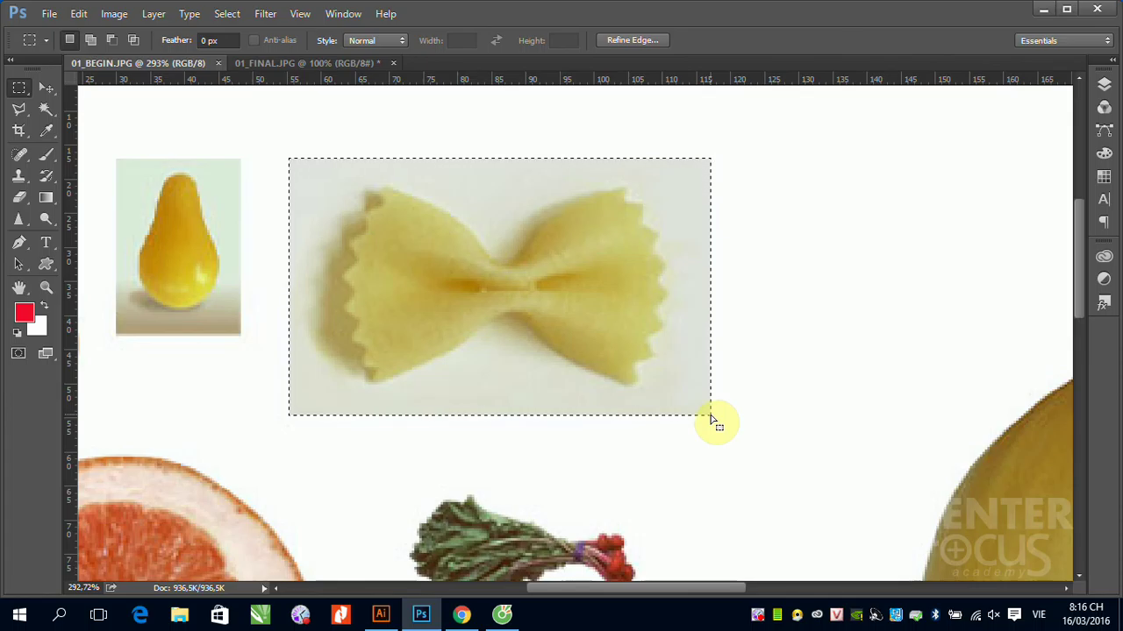
- Try to select the round carrot slice with the Elliptical Marquee tool from its upper-left corner, then clear the selection
left_click_drag(243, 371, 662, 328)
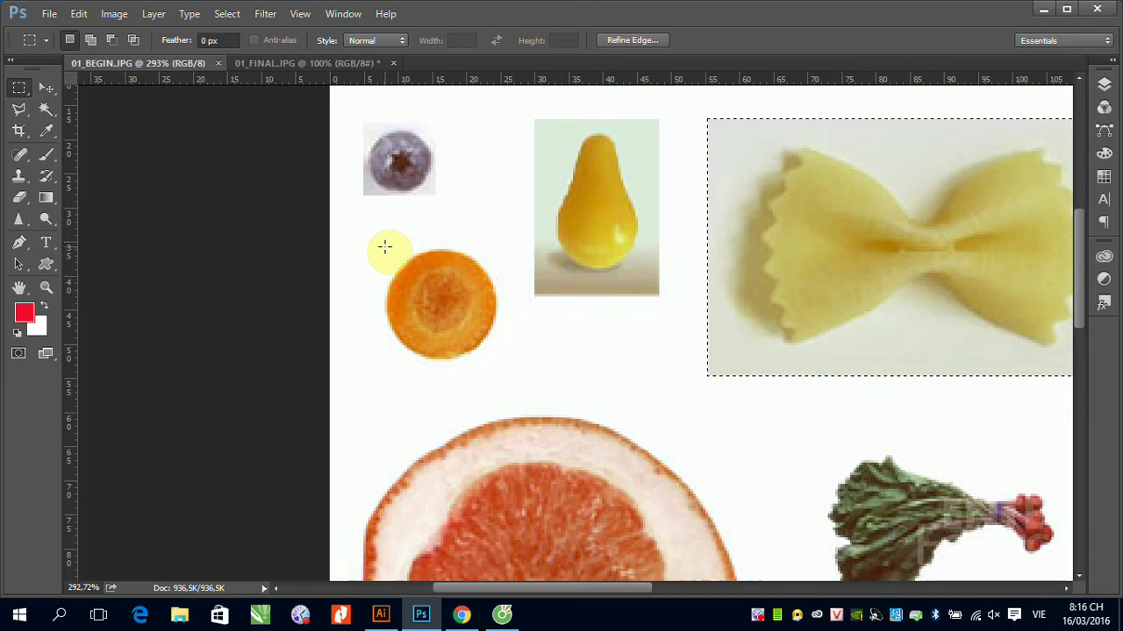
left_click_drag(13, 91, 50, 98)
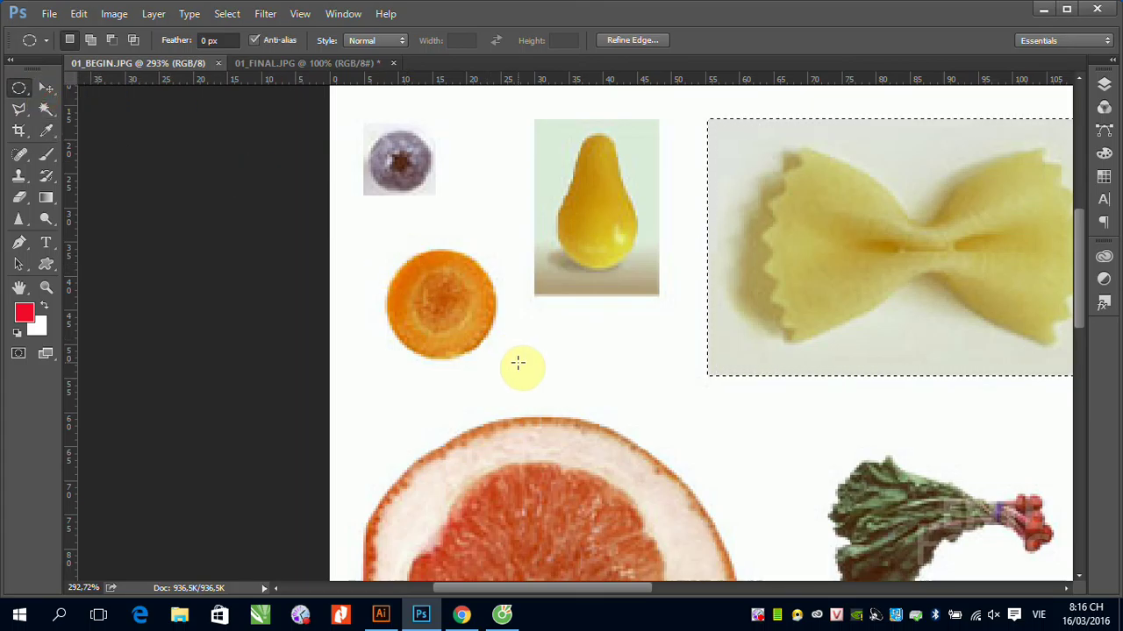
left_click_drag(401, 275, 496, 350)
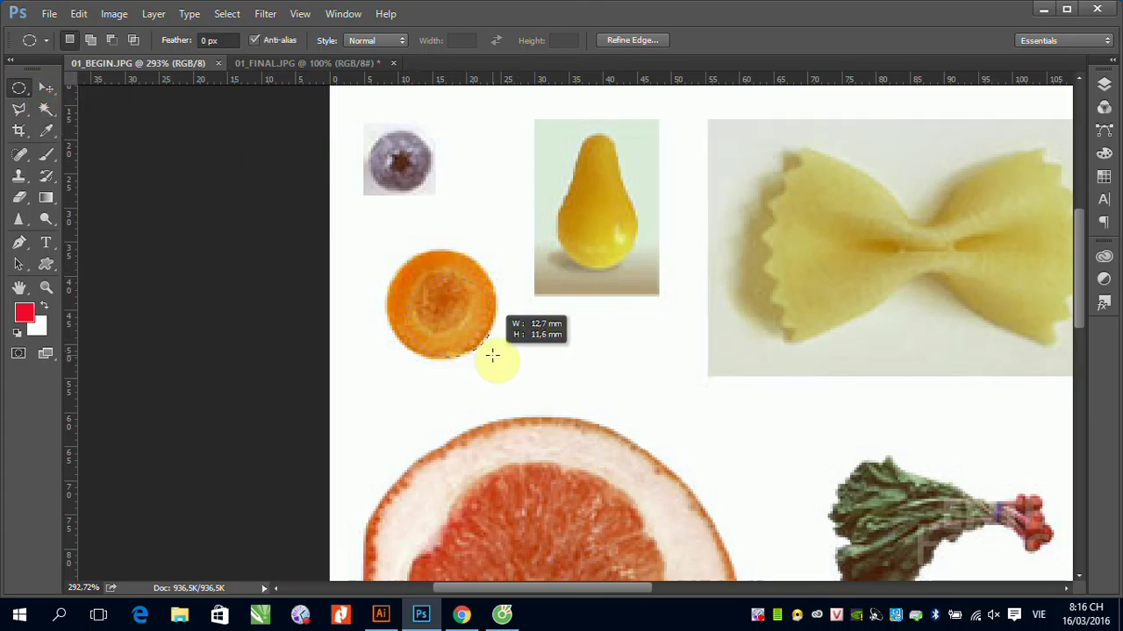
left_click_drag(376, 231, 500, 358)
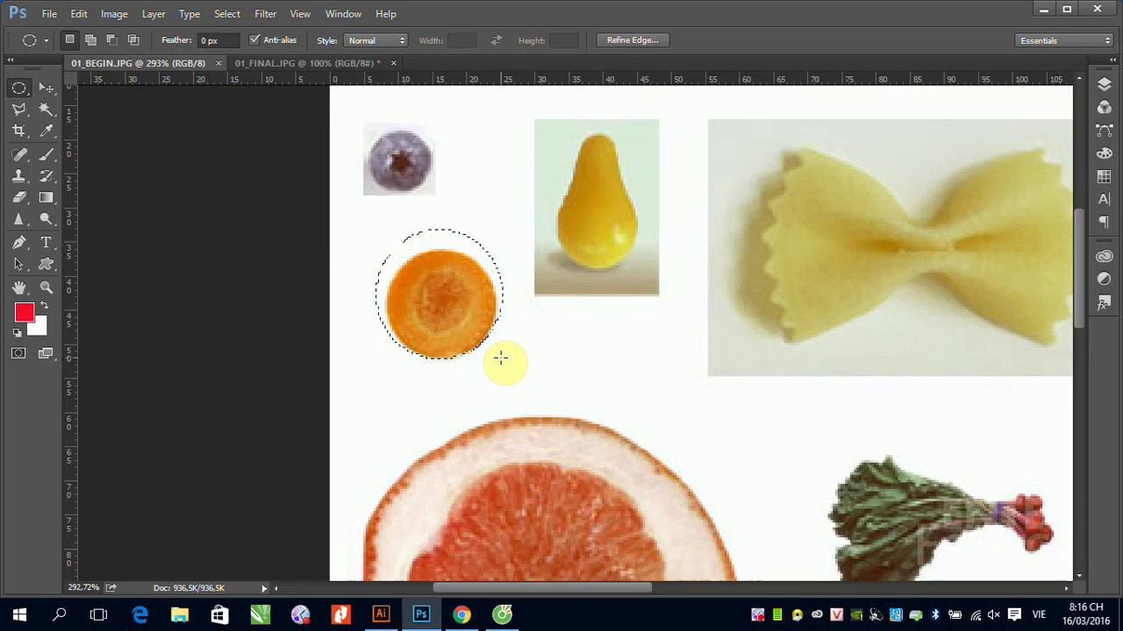
left_click(562, 211)
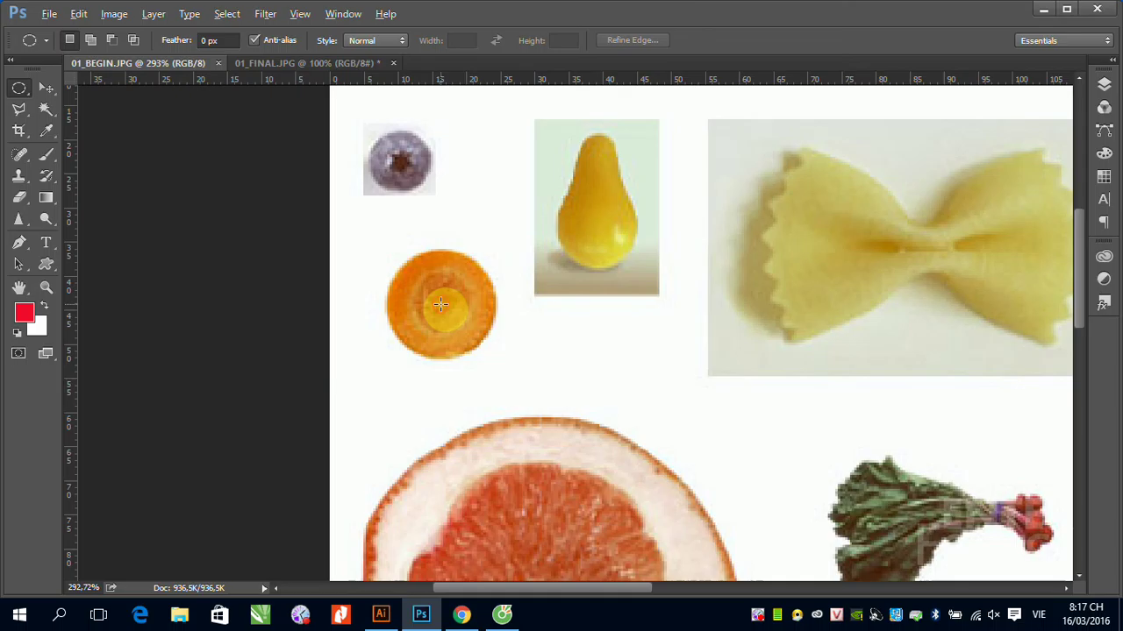
- Select the carrot slice with a circular marquee drawn outward from the slice's centre, slightly larger than its edge
left_click_drag(440, 304, 386, 253)
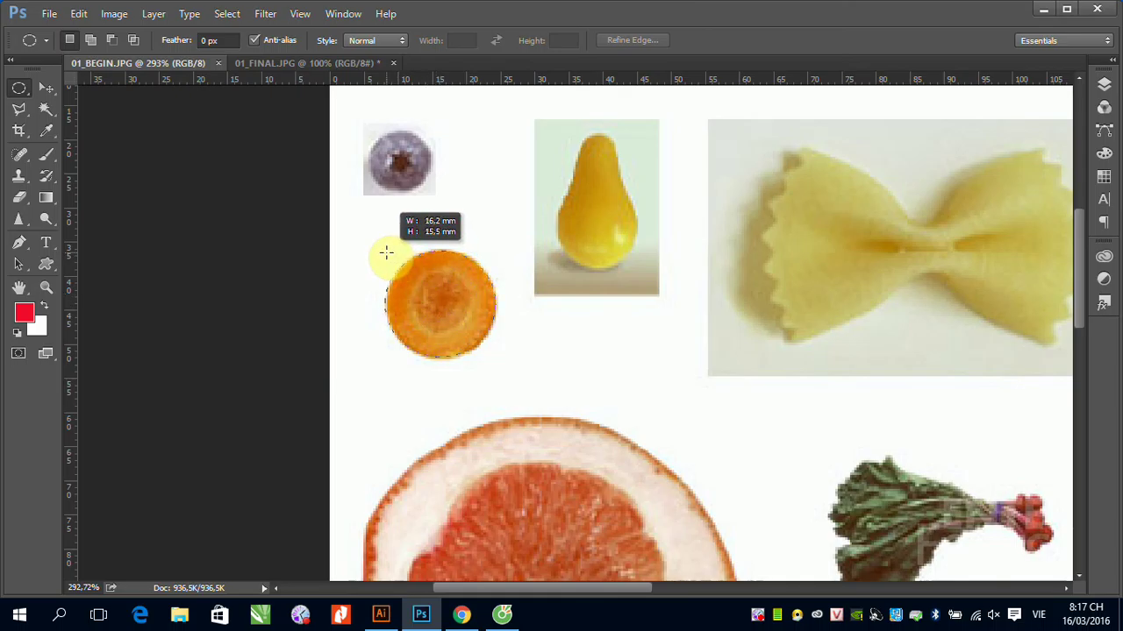
left_click_drag(386, 252, 388, 254)
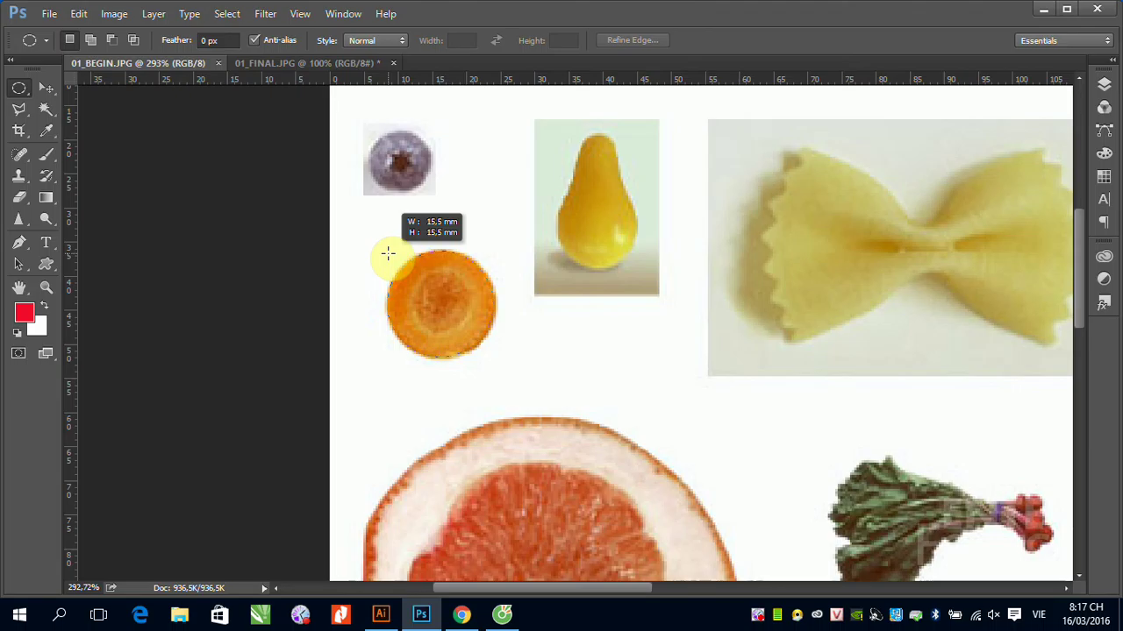
mouse_move(388, 253)
left_mouse_down()
mouse_move(359, 223)
mouse_move(398, 259)
mouse_move(366, 225)
mouse_move(394, 251)
mouse_move(383, 243)
left_mouse_up()
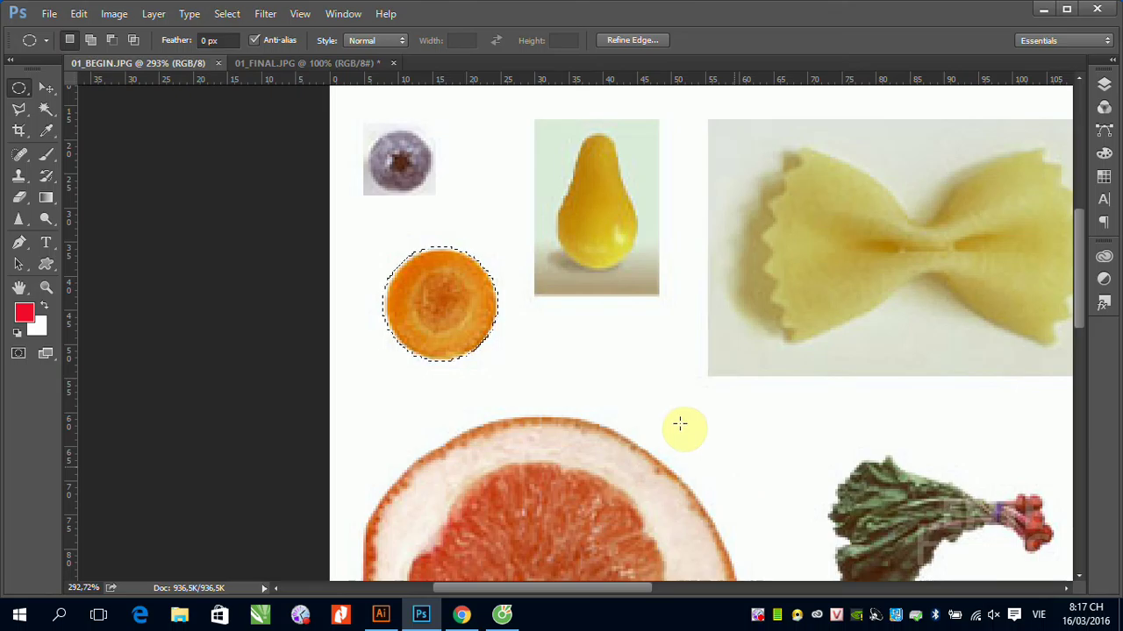
- Clear the carrot selection and draw an elliptical marquee about 8 × 7 mm between the blueberry and the carrot slice
left_click(676, 314)
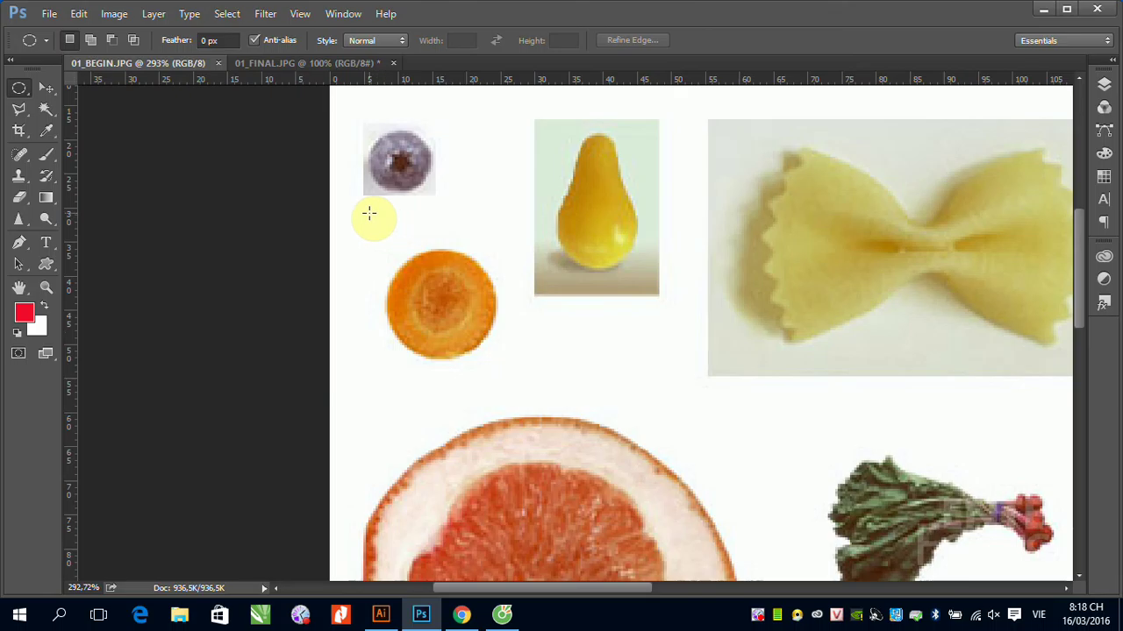
left_click_drag(369, 213, 421, 261)
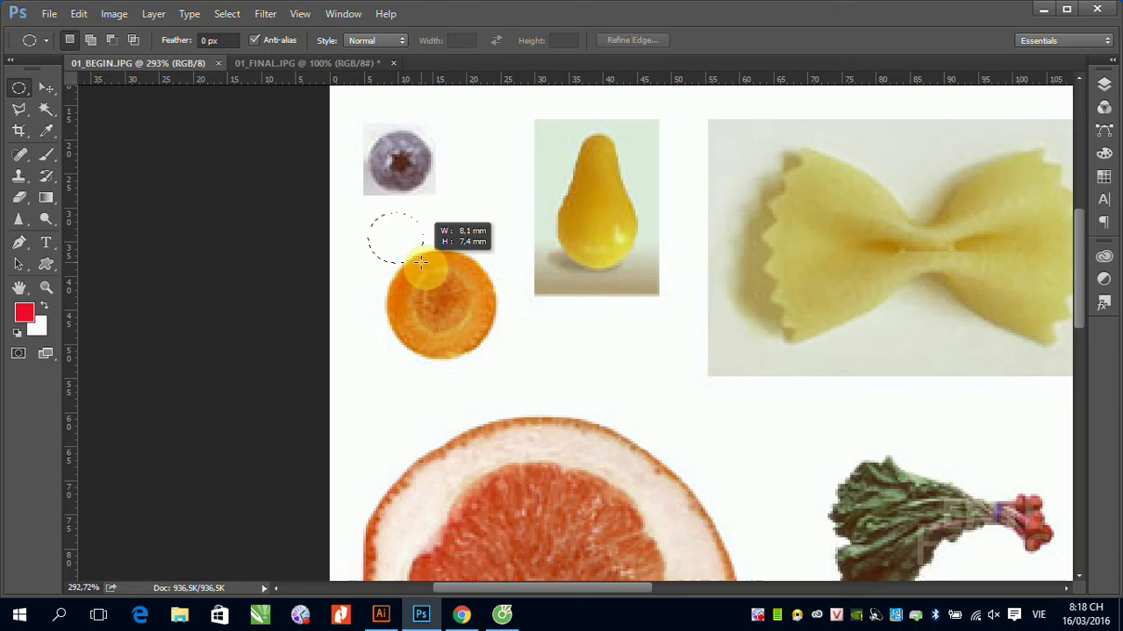
left_click_drag(421, 261, 420, 261)
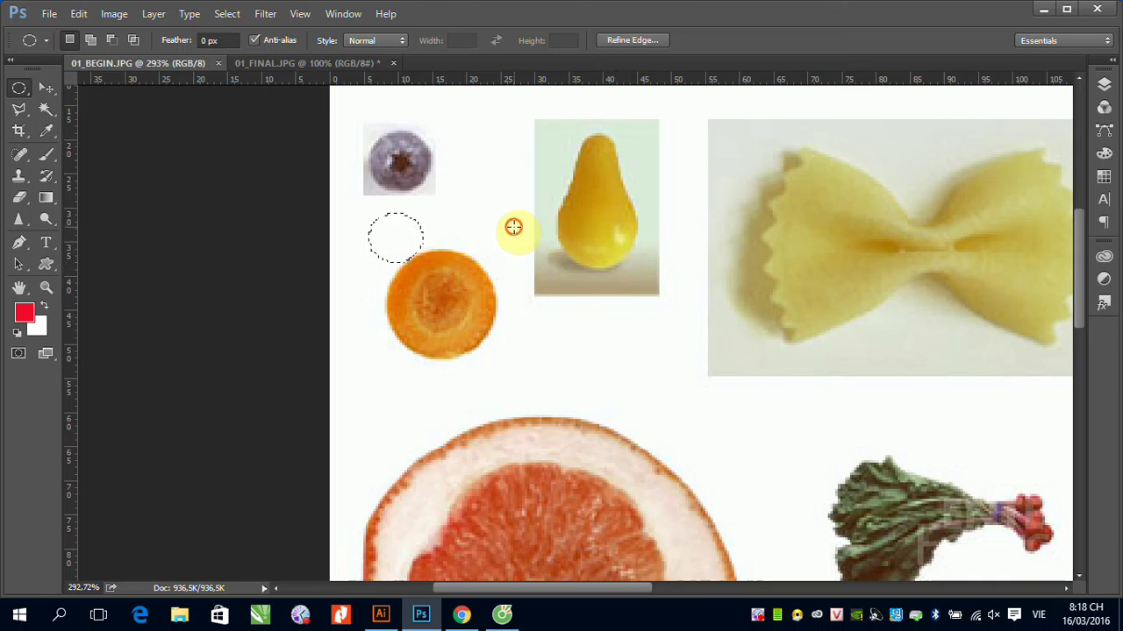
- Draw a new elliptical marquee about 16 mm across, repositioning it while drawing so that it fits the carrot slice
left_click(364, 213)
mouse_move(364, 214)
left_mouse_down()
mouse_move(429, 275)
mouse_move(968, 217)
mouse_move(487, 206)
mouse_move(561, 197)
mouse_move(832, 231)
mouse_move(783, 452)
mouse_move(518, 443)
mouse_move(636, 265)
mouse_move(900, 265)
mouse_move(925, 321)
mouse_move(848, 364)
mouse_move(669, 358)
mouse_move(594, 288)
mouse_move(758, 256)
mouse_move(456, 308)
left_mouse_up()
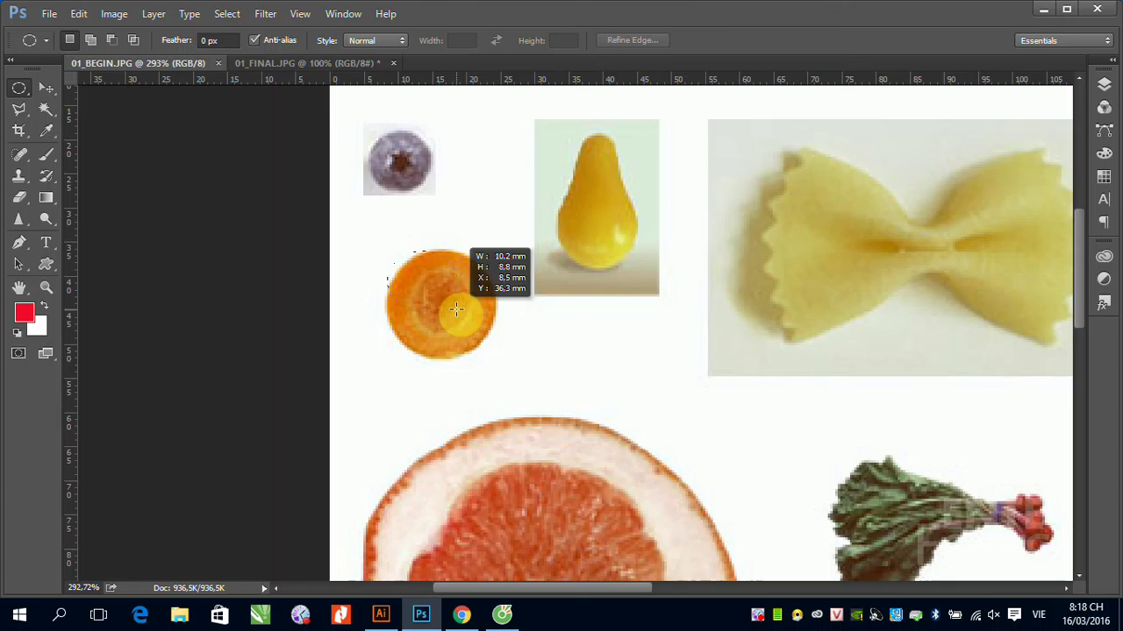
left_click_drag(456, 309, 495, 357)
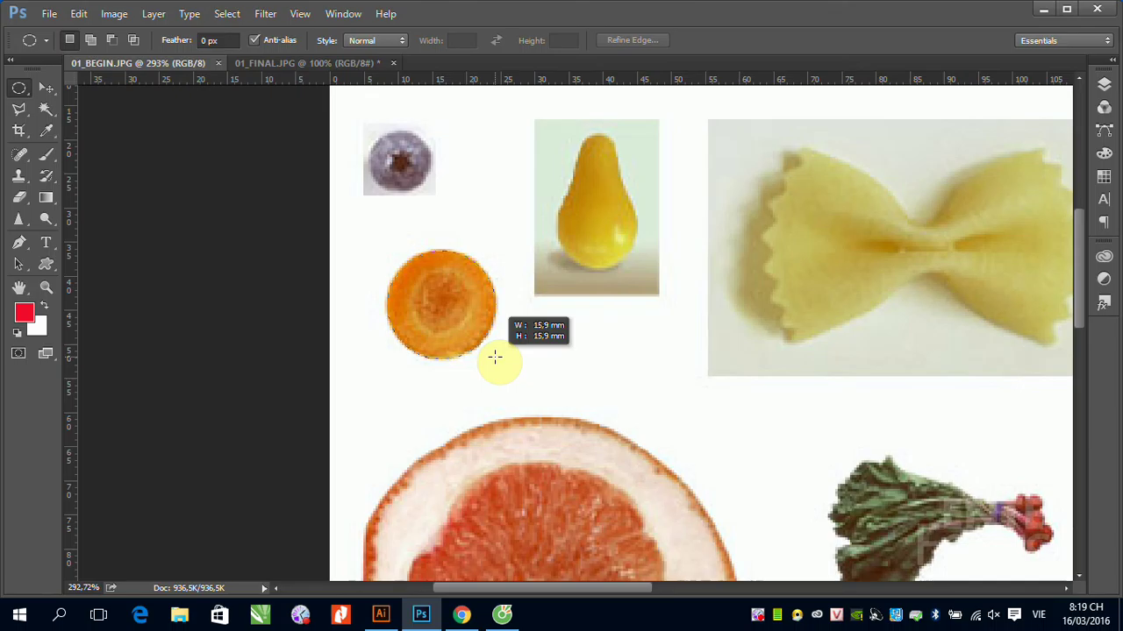
left_click_drag(495, 356, 490, 340)
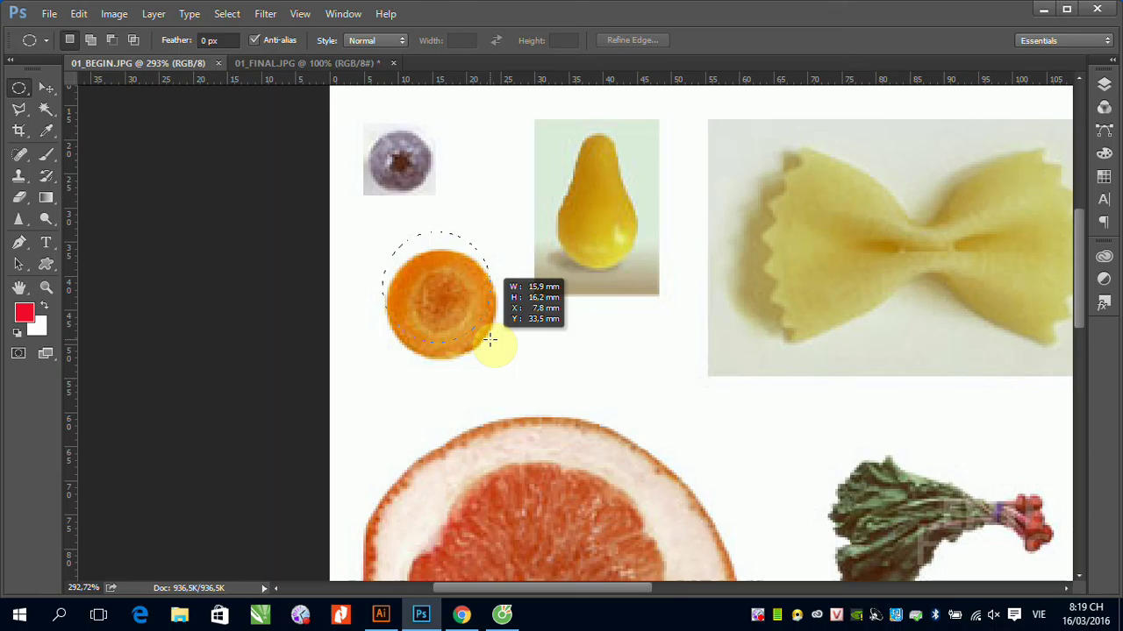
left_click_drag(489, 340, 492, 354)
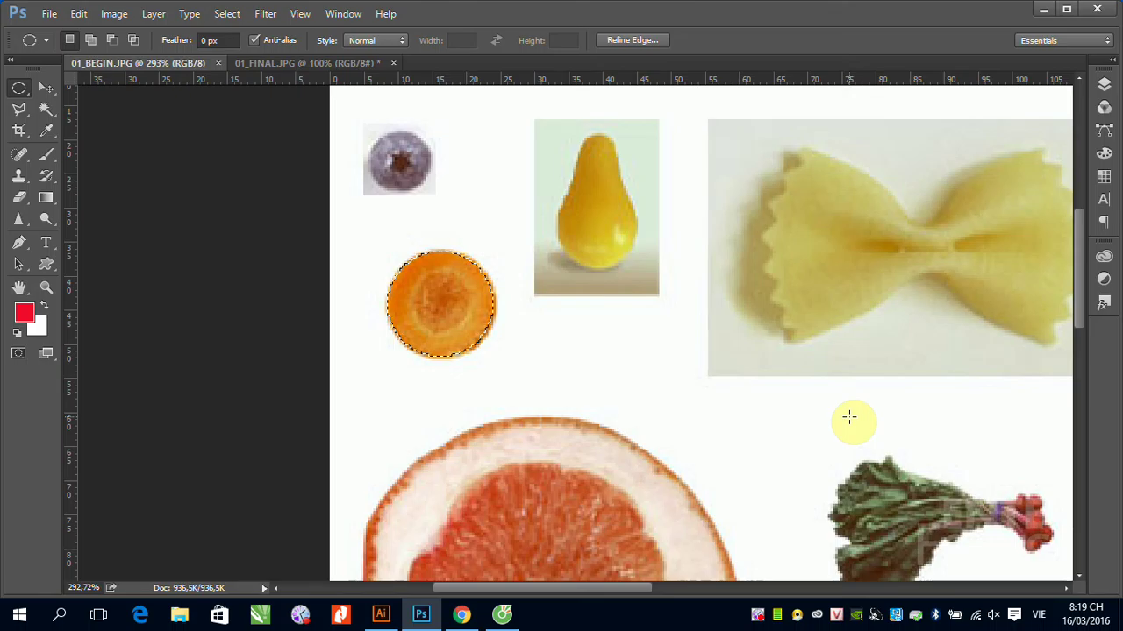
- Clear the selection and reselect the carrot slice with an elliptical marquee moved into place and resized during drawing
left_click(436, 205)
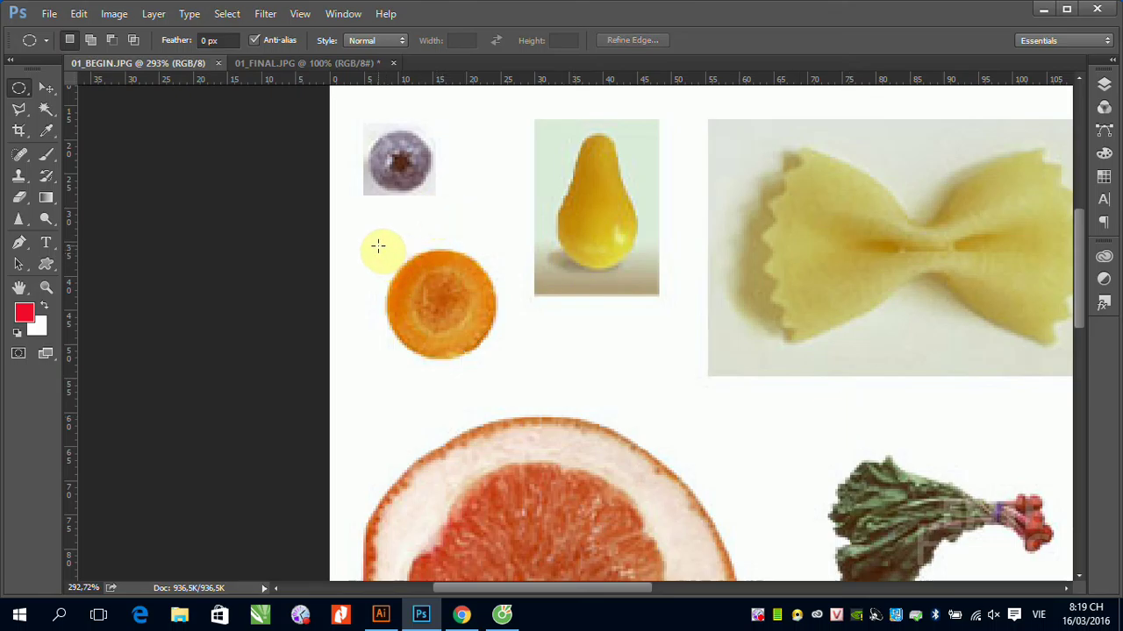
left_click_drag(376, 245, 437, 313)
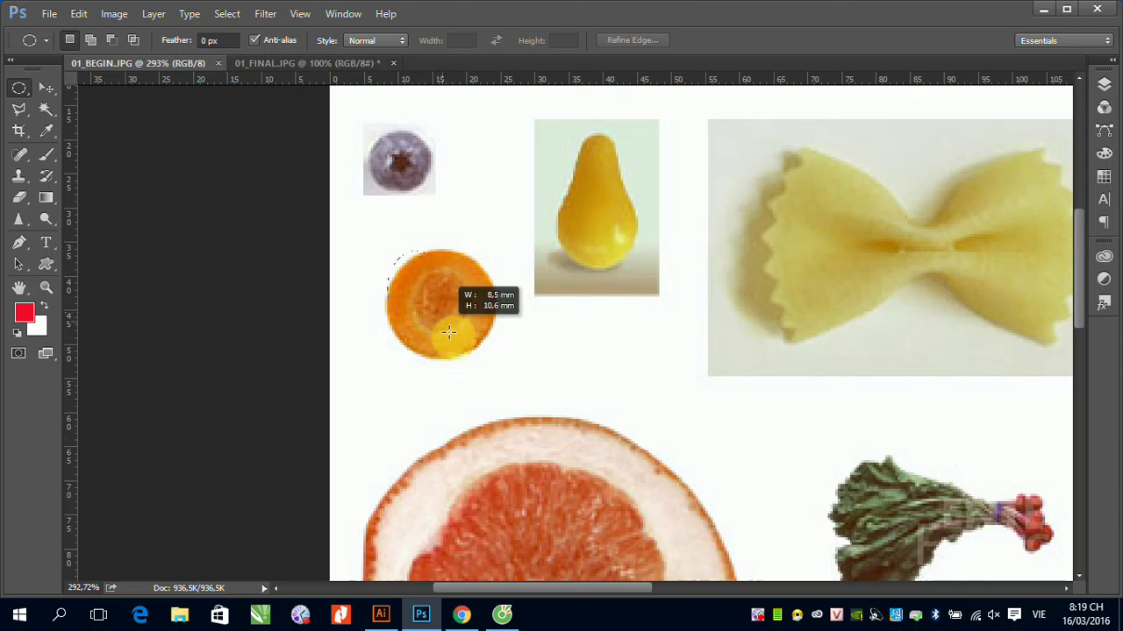
left_click_drag(448, 332, 494, 357)
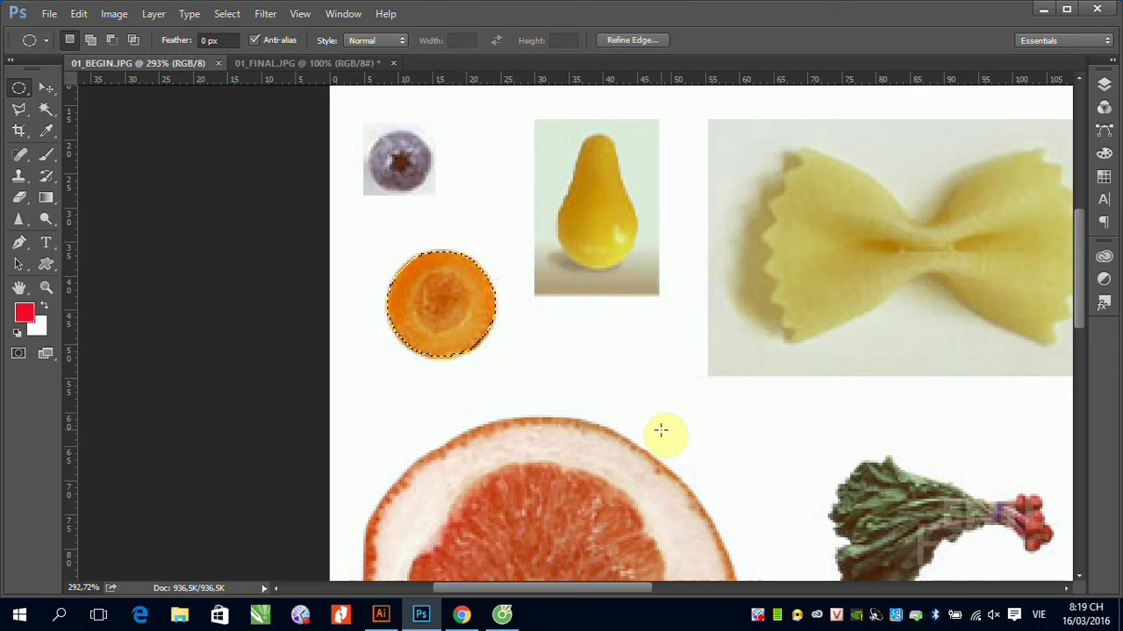